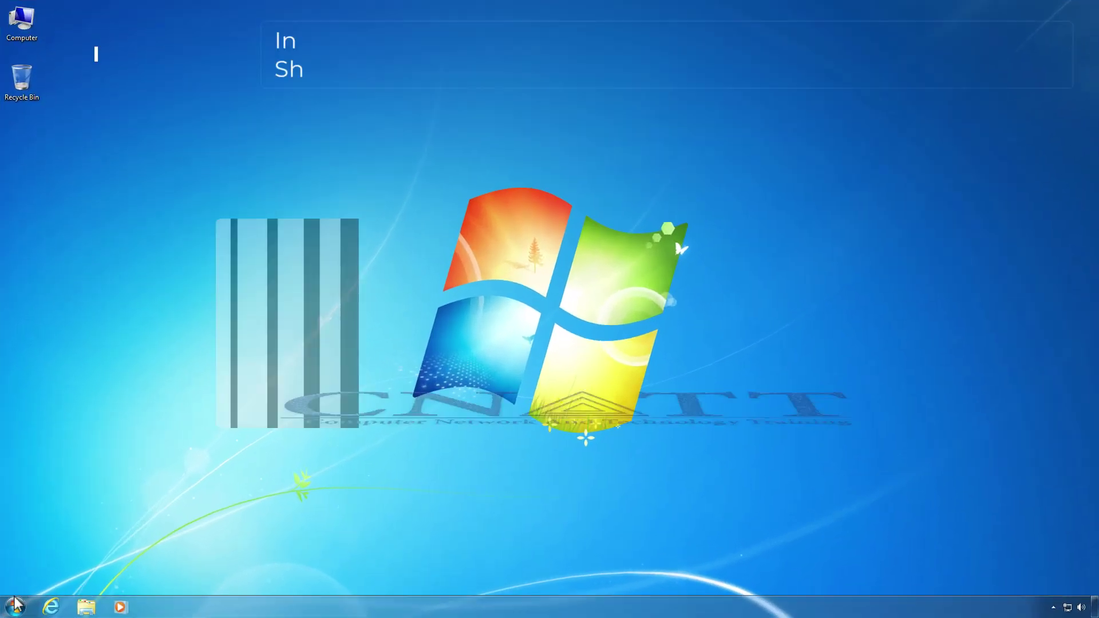
Open the Change system sounds settings under Control Panel's Hardware and Sound.
{"action": "left_click", "coordinate": [14, 607]}
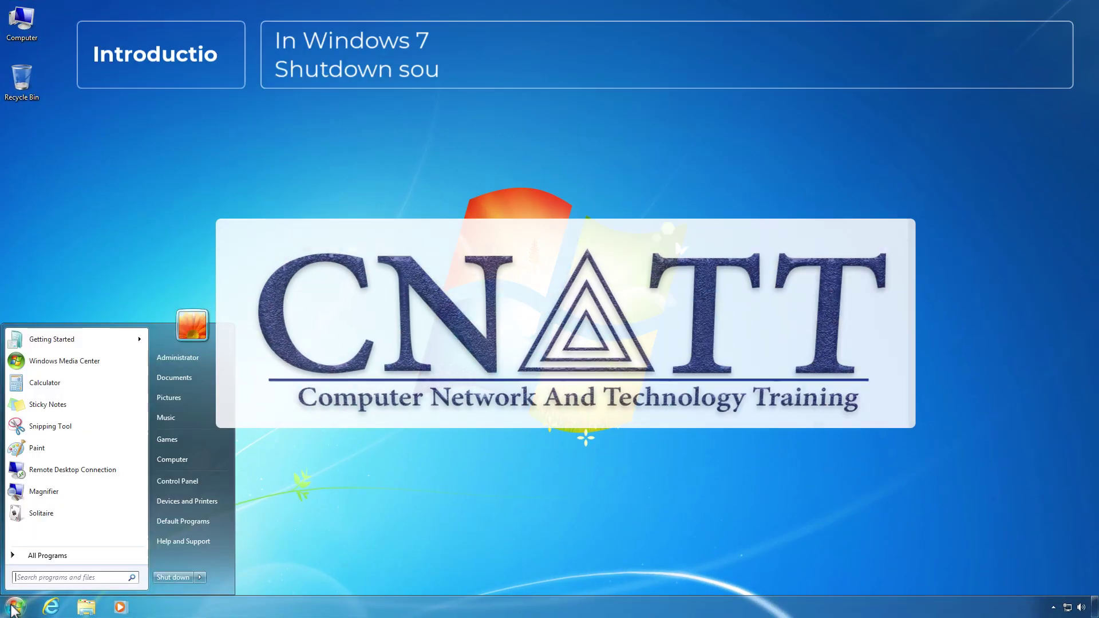
{"action": "left_click", "coordinate": [208, 481]}
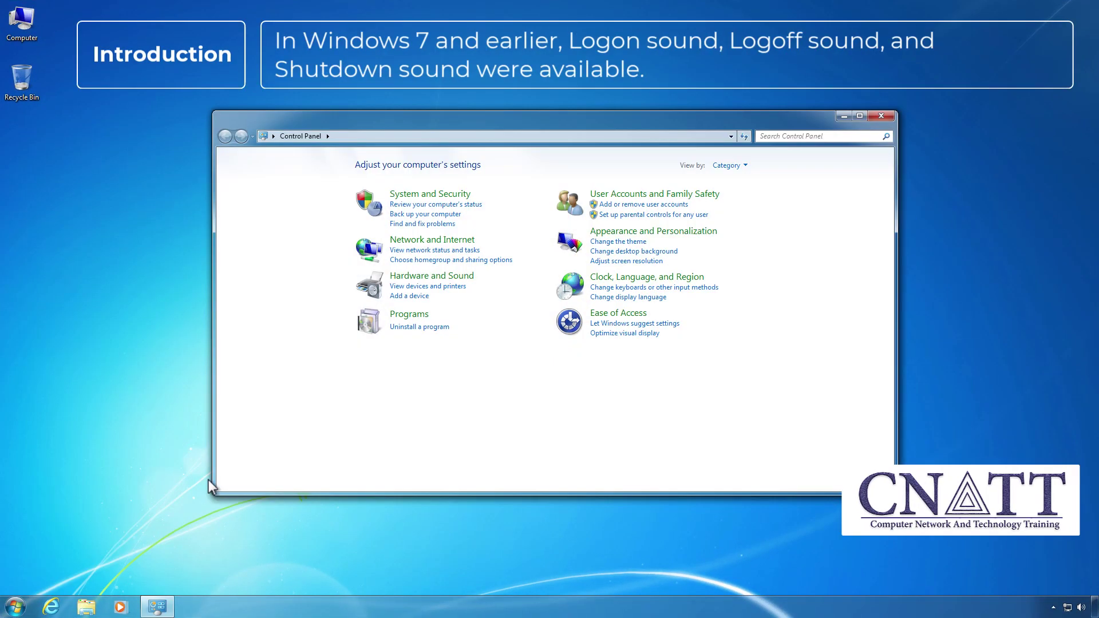
{"action": "left_click", "coordinate": [458, 277]}
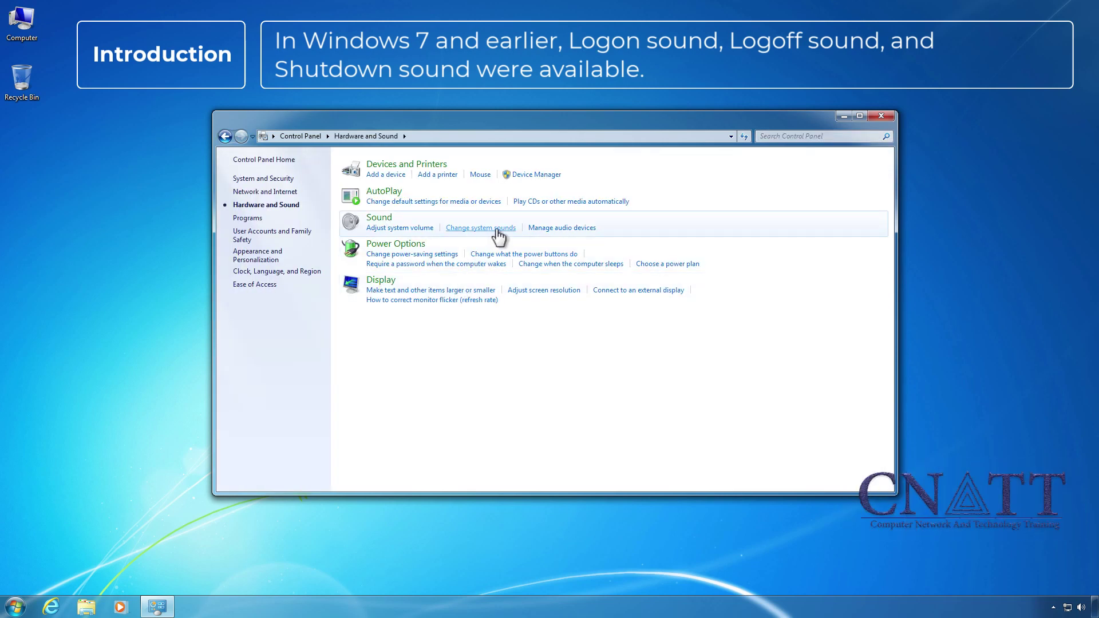
{"action": "left_click", "coordinate": [496, 228]}
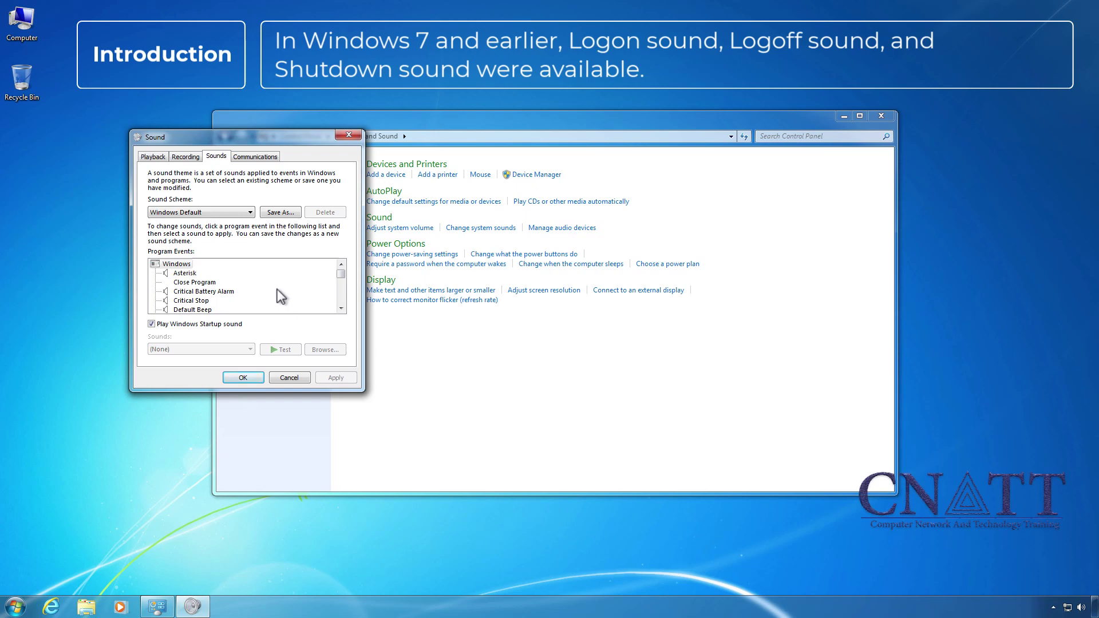
Browse the Program Events list down to the Windows Logoff and Windows Logon events.
{"action": "left_click", "coordinate": [179, 265]}
{"action": "key", "text": "e"}
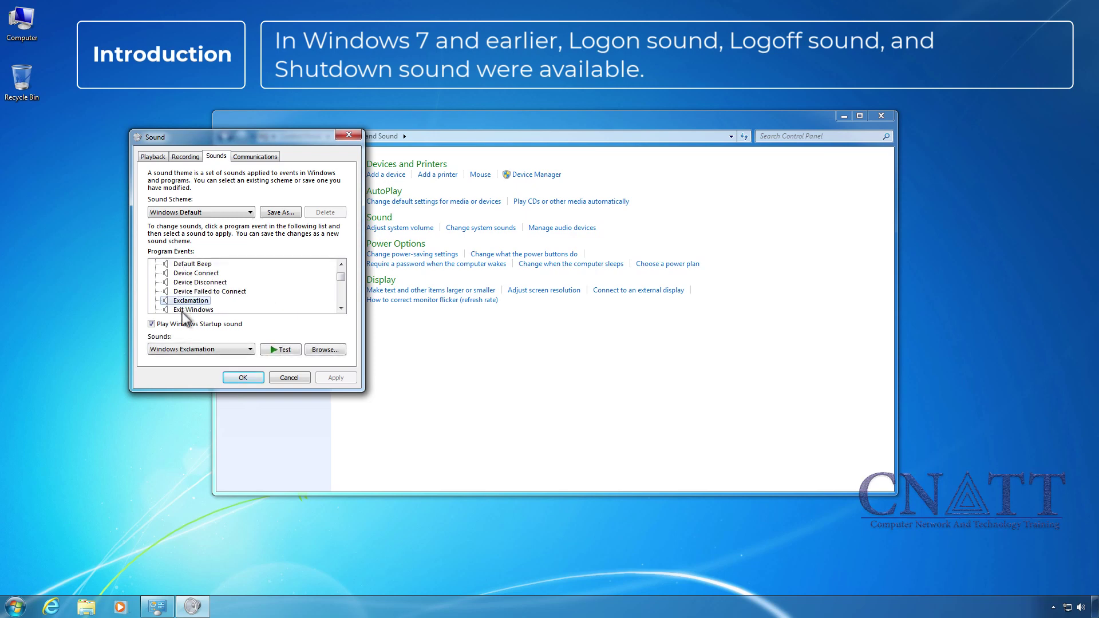
{"action": "left_click", "coordinate": [182, 309]}
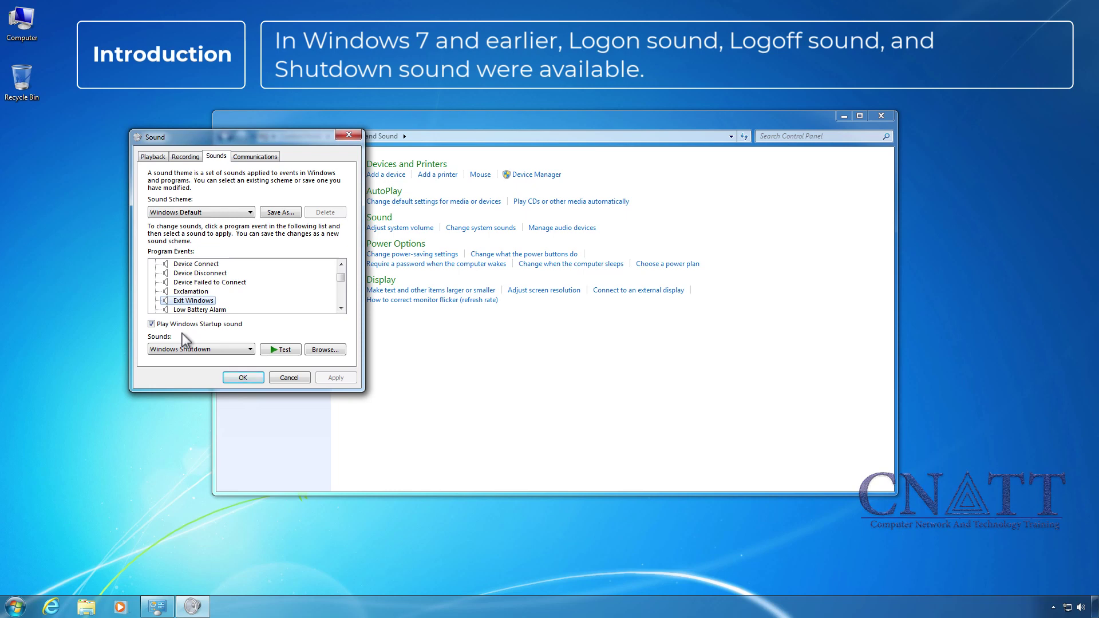
{"action": "key", "text": "w"}
{"action": "key", "text": "Down"}
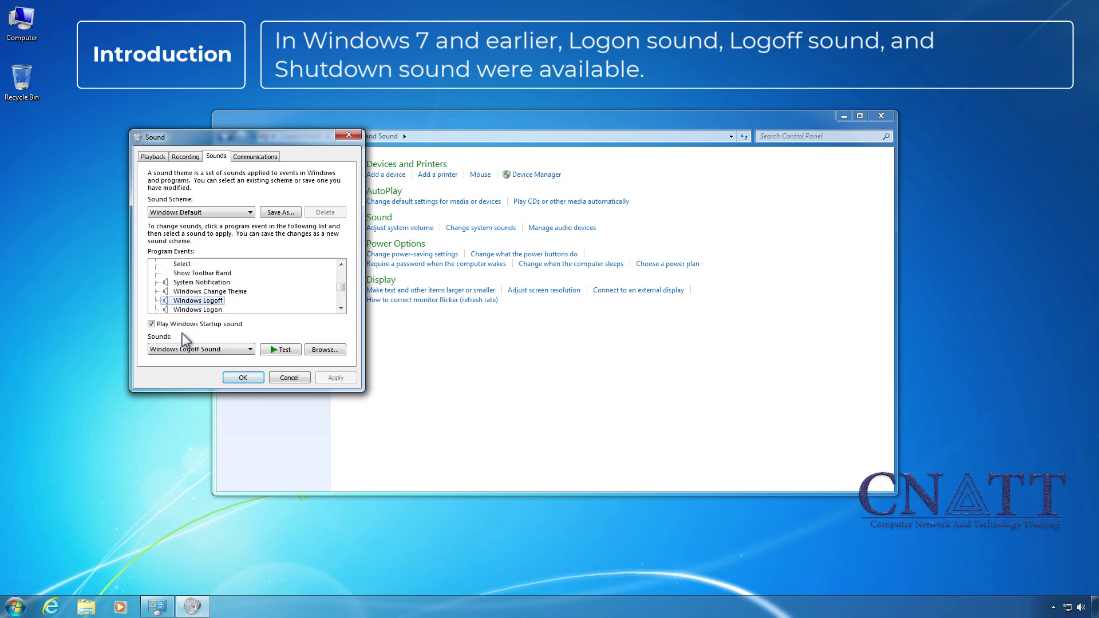
{"action": "key", "text": "Down"}
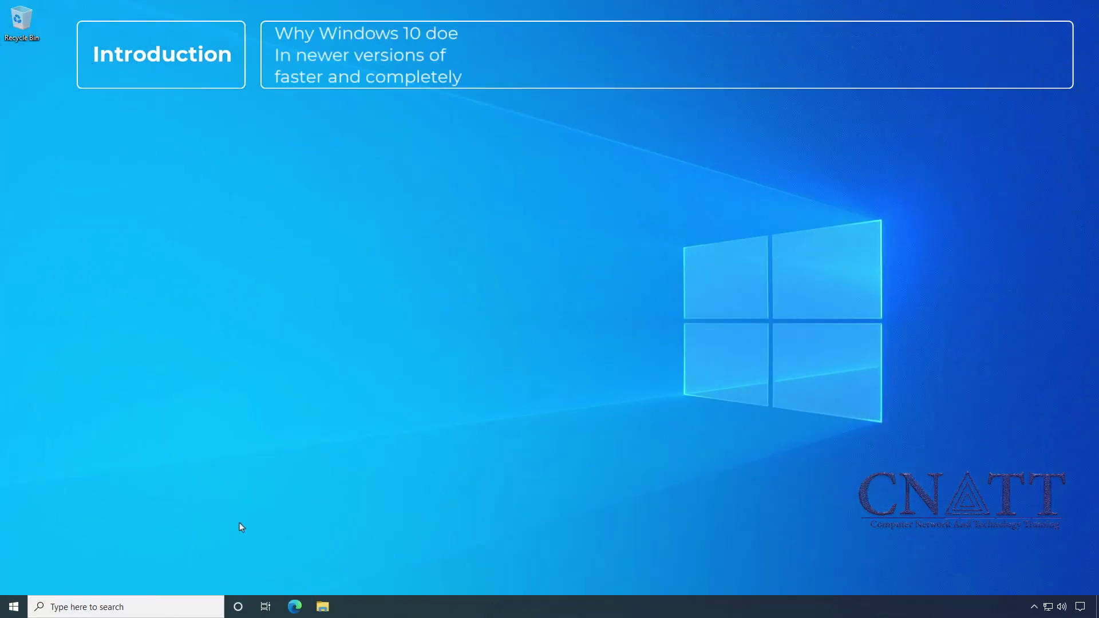
Search Start for 'control' and open Hardware and Sound's Change system sounds settings.
{"action": "left_click", "coordinate": [13, 607]}
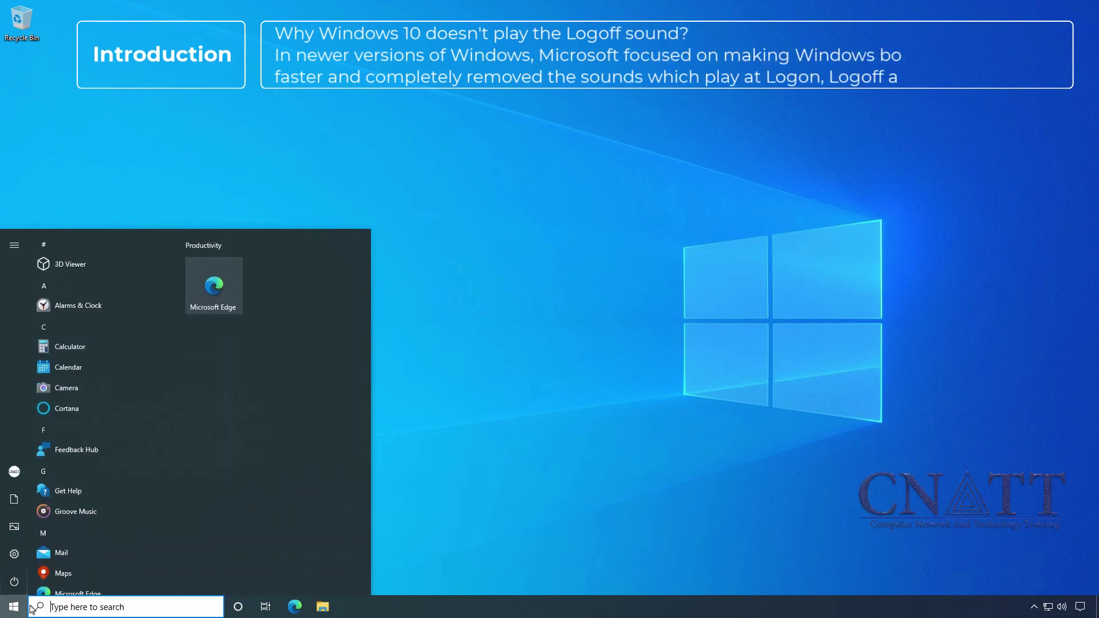
{"action": "type", "text": "control"}
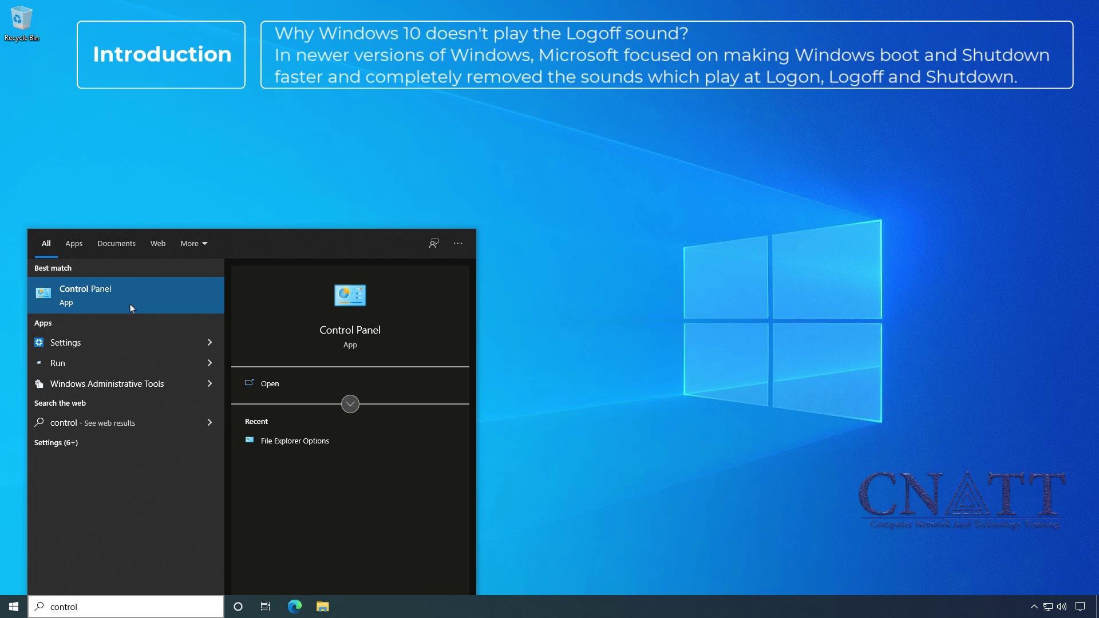
{"action": "left_click", "coordinate": [131, 304]}
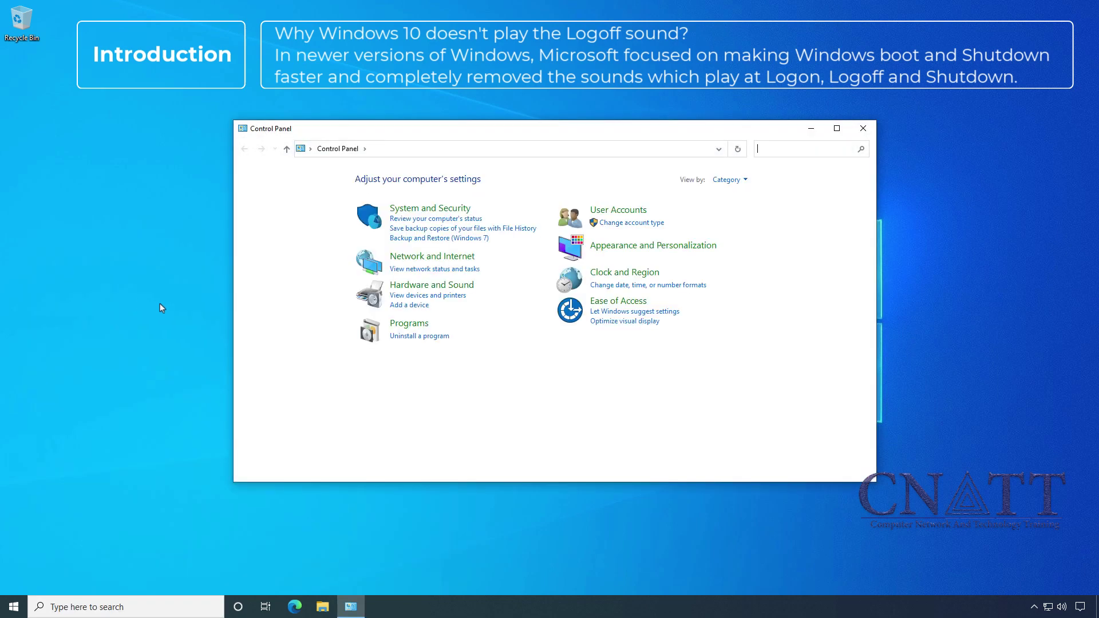
{"action": "left_click", "coordinate": [411, 285]}
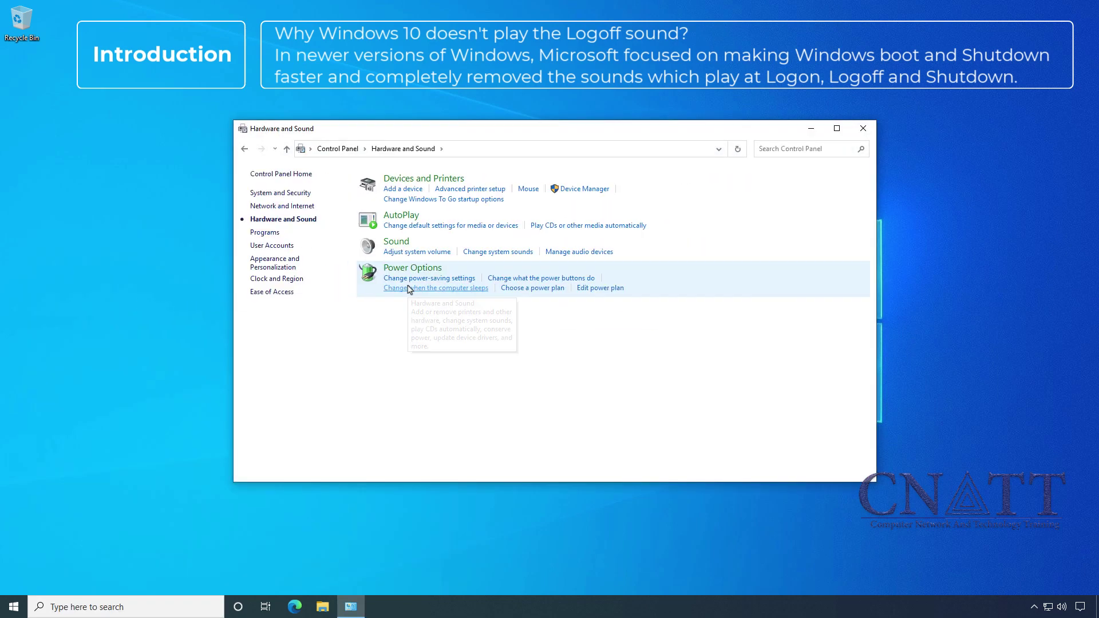
{"action": "left_click", "coordinate": [505, 253]}
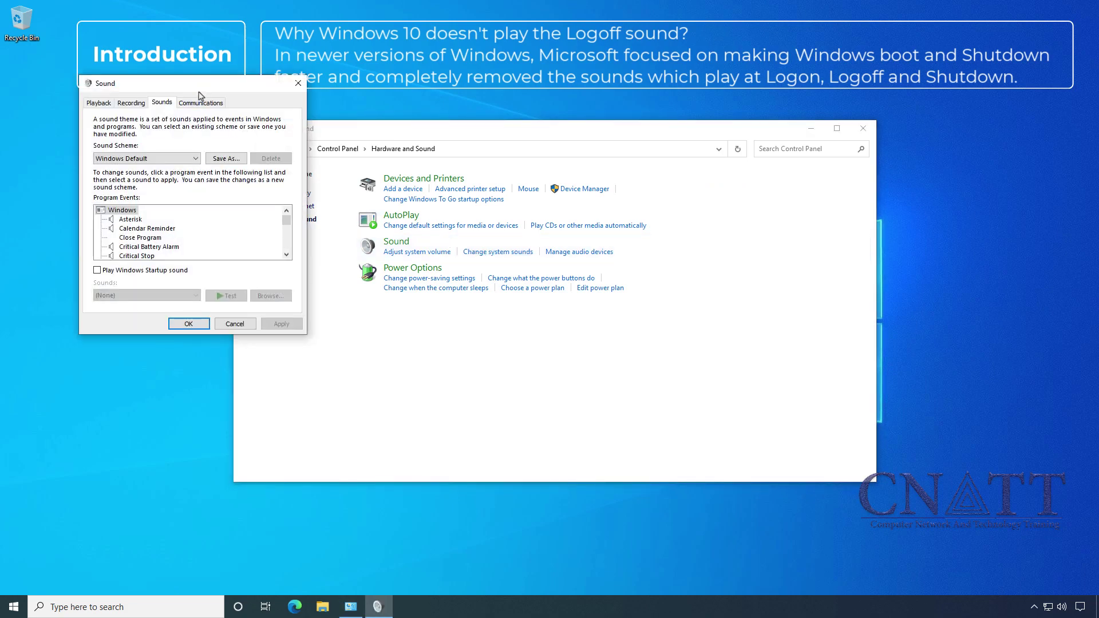
Scroll through the Program Events list looking for a Windows Logoff entry.
{"action": "left_click_drag", "start_coordinate": [201, 95], "coordinate": [189, 181]}
{"action": "left_click", "coordinate": [275, 341]}
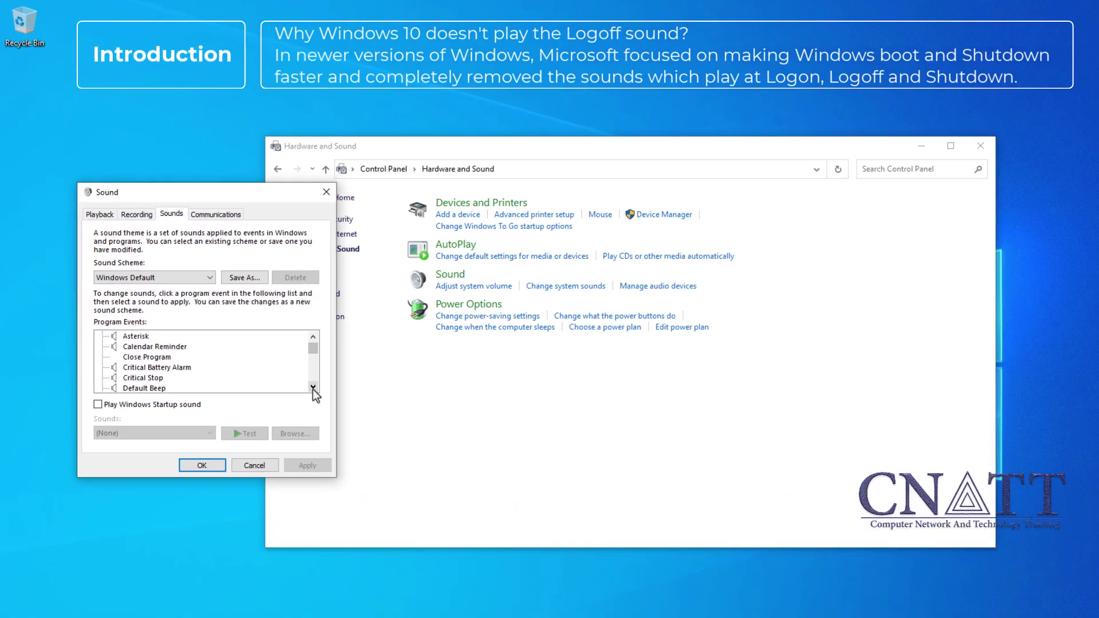
{"action": "left_click", "coordinate": [313, 387]}
{"action": "left_click", "coordinate": [313, 387]}
{"action": "left_click", "coordinate": [312, 387]}
{"action": "left_click", "coordinate": [313, 387]}
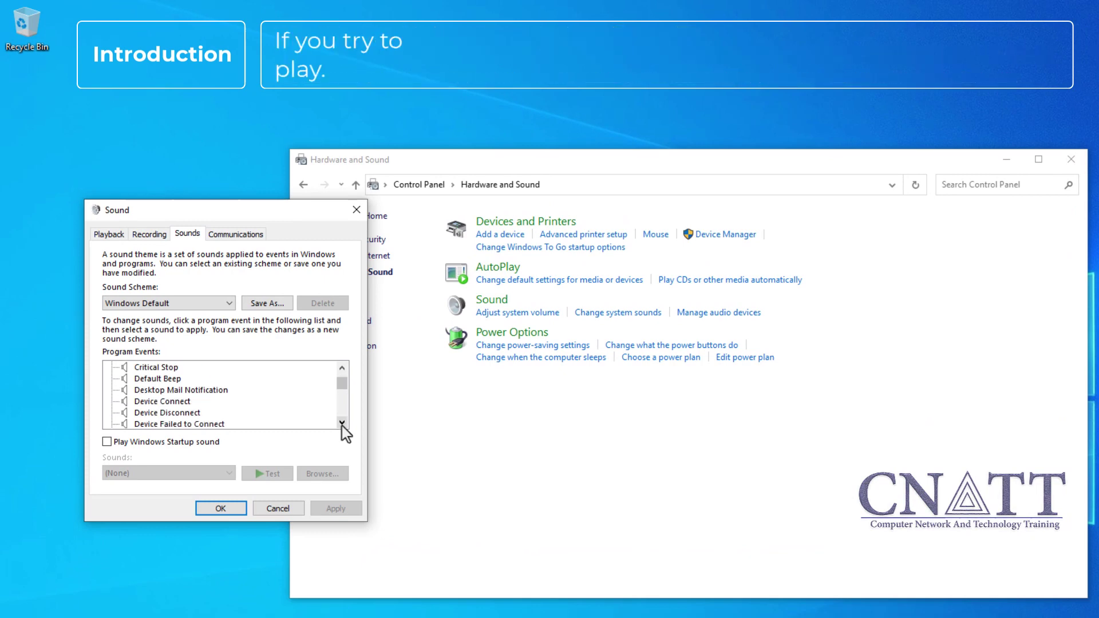
{"action": "left_click", "coordinate": [342, 424]}
{"action": "left_click", "coordinate": [342, 423]}
{"action": "left_click", "coordinate": [342, 423]}
{"action": "left_click", "coordinate": [342, 424]}
{"action": "left_click", "coordinate": [342, 423]}
{"action": "left_click", "coordinate": [342, 424]}
{"action": "left_click", "coordinate": [342, 423]}
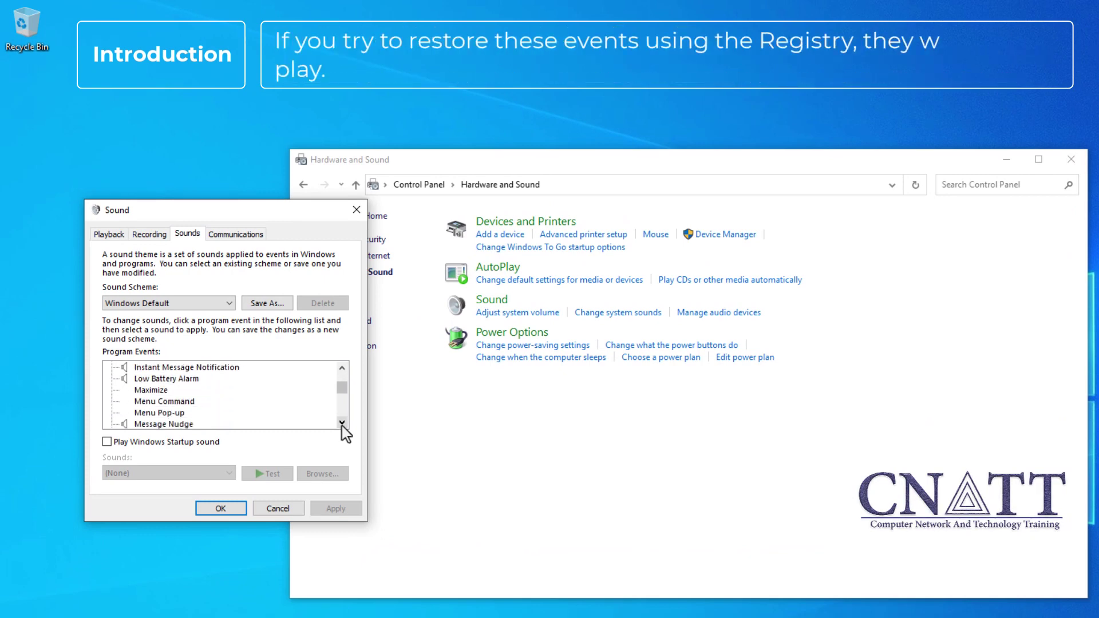
{"action": "left_click", "coordinate": [341, 423]}
{"action": "left_click", "coordinate": [342, 423]}
{"action": "left_click", "coordinate": [341, 424]}
{"action": "left_click", "coordinate": [342, 424]}
{"action": "left_click", "coordinate": [342, 423]}
{"action": "left_click", "coordinate": [341, 423]}
{"action": "left_click", "coordinate": [341, 424]}
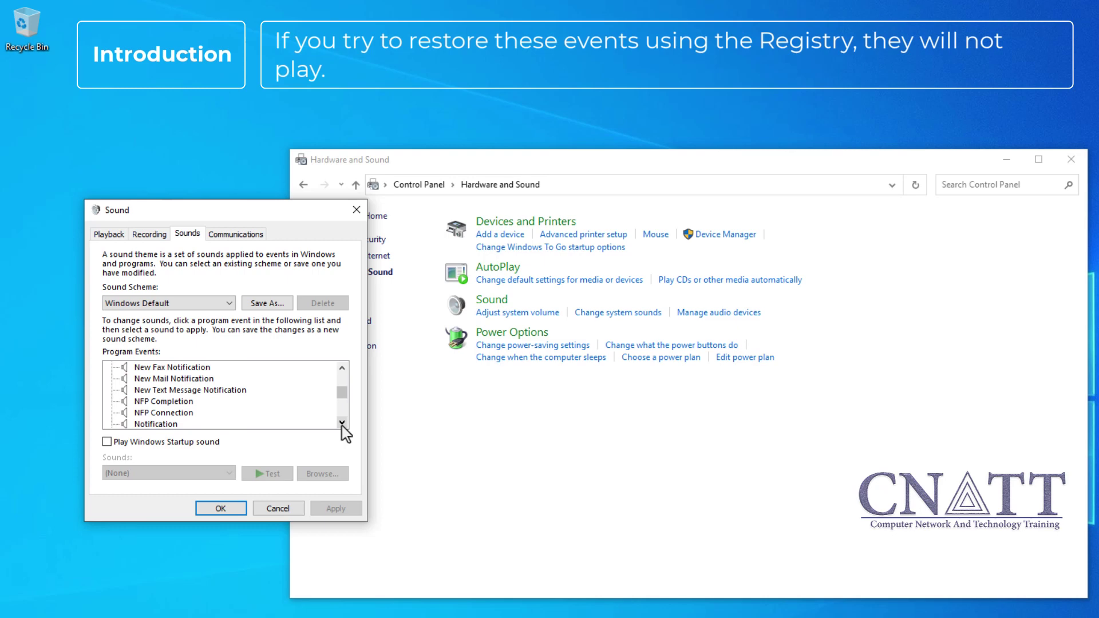
{"action": "left_click", "coordinate": [342, 424]}
{"action": "left_click", "coordinate": [342, 423]}
{"action": "left_click", "coordinate": [342, 424]}
{"action": "left_click", "coordinate": [342, 424]}
{"action": "left_click", "coordinate": [341, 424]}
{"action": "left_click", "coordinate": [341, 424]}
{"action": "left_click", "coordinate": [342, 424]}
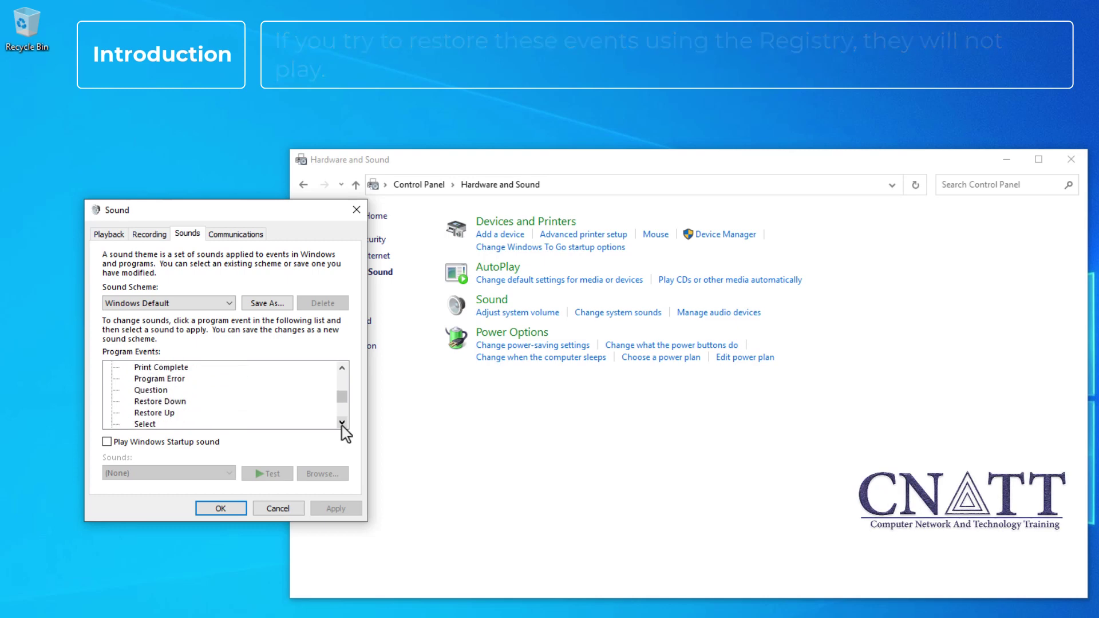
{"action": "left_click", "coordinate": [342, 423]}
{"action": "left_click", "coordinate": [341, 424]}
{"action": "left_click", "coordinate": [342, 424]}
{"action": "left_click", "coordinate": [342, 423]}
{"action": "left_click", "coordinate": [341, 424]}
{"action": "left_click", "coordinate": [342, 424]}
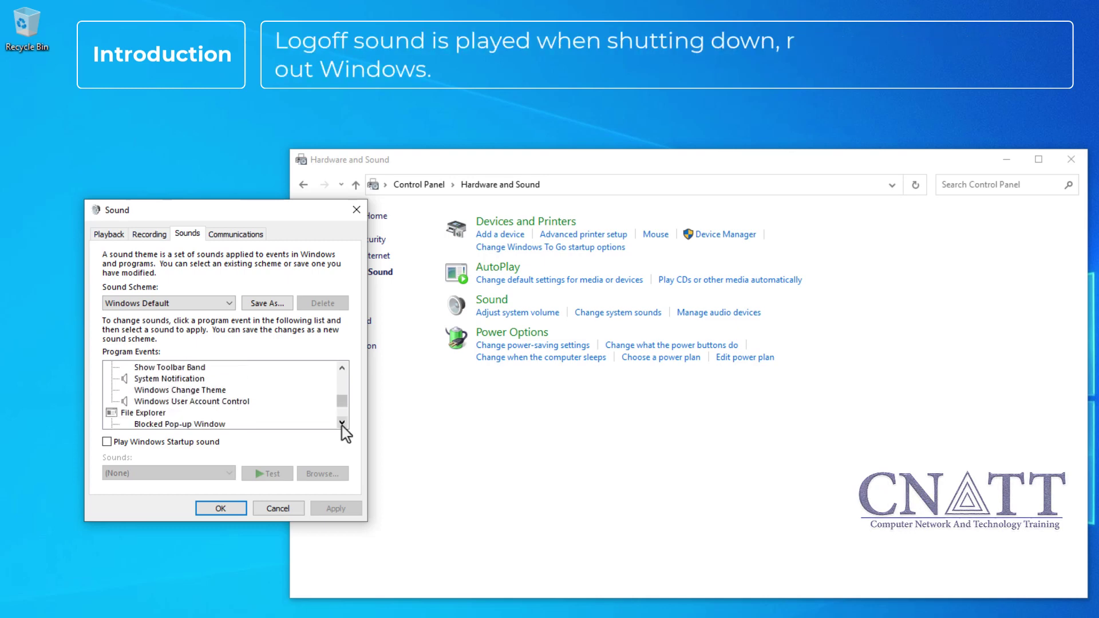
{"action": "left_click", "coordinate": [342, 424]}
{"action": "left_click", "coordinate": [342, 423]}
{"action": "left_click", "coordinate": [342, 424]}
{"action": "left_click", "coordinate": [342, 424]}
{"action": "left_click", "coordinate": [342, 424]}
{"action": "left_click", "coordinate": [342, 423]}
{"action": "left_click", "coordinate": [342, 424]}
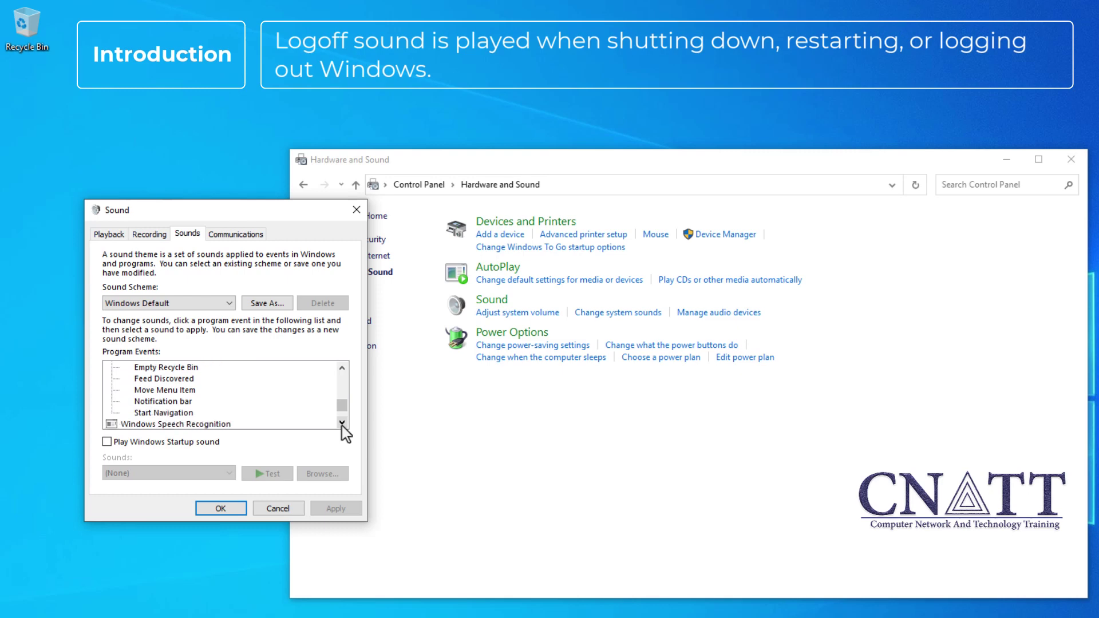
{"action": "left_click", "coordinate": [342, 423]}
{"action": "left_click", "coordinate": [342, 424]}
{"action": "left_click", "coordinate": [342, 424]}
{"action": "left_click", "coordinate": [341, 423]}
{"action": "left_click", "coordinate": [342, 424]}
{"action": "left_click", "coordinate": [342, 423]}
{"action": "left_click", "coordinate": [342, 423]}
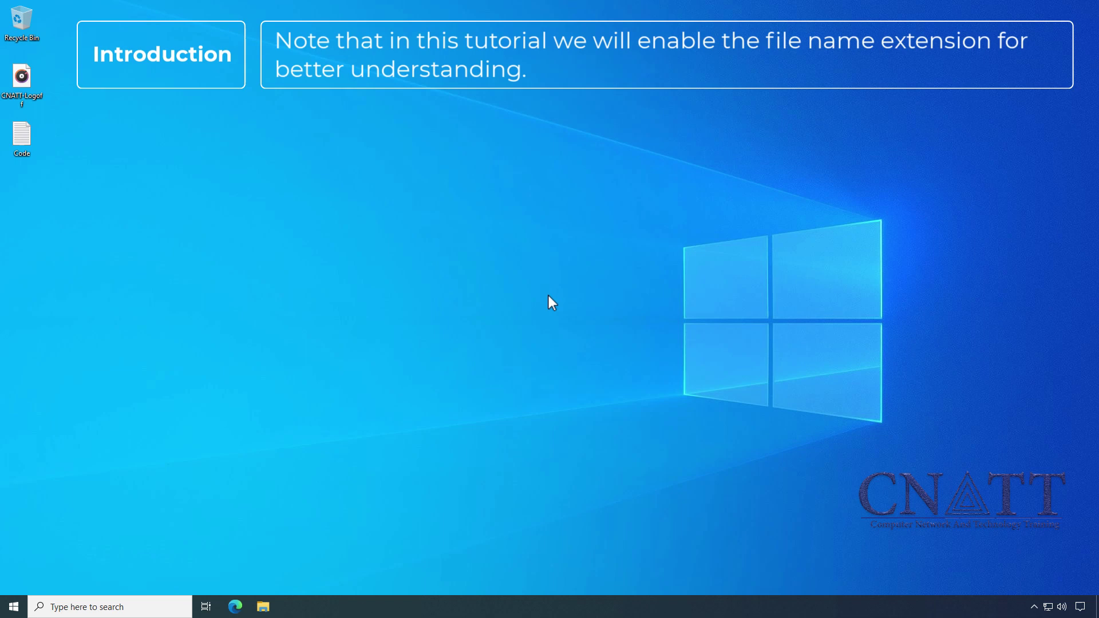
Turn on File name extensions in File Explorer's View options.
{"action": "left_click", "coordinate": [263, 607]}
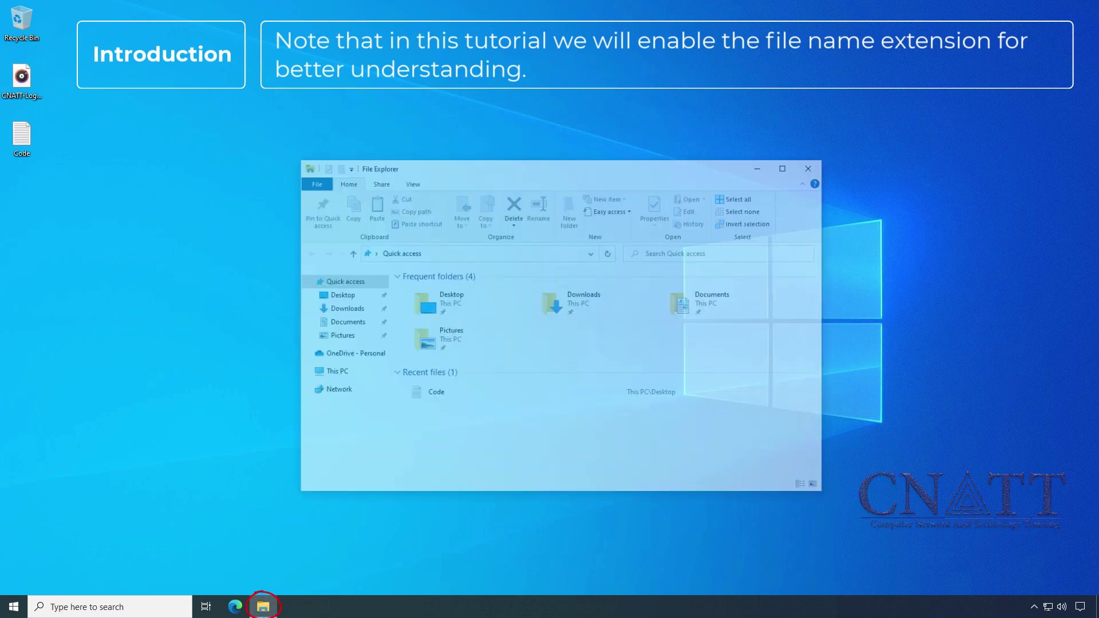
{"action": "mouse_move", "coordinate": [308, 565]}
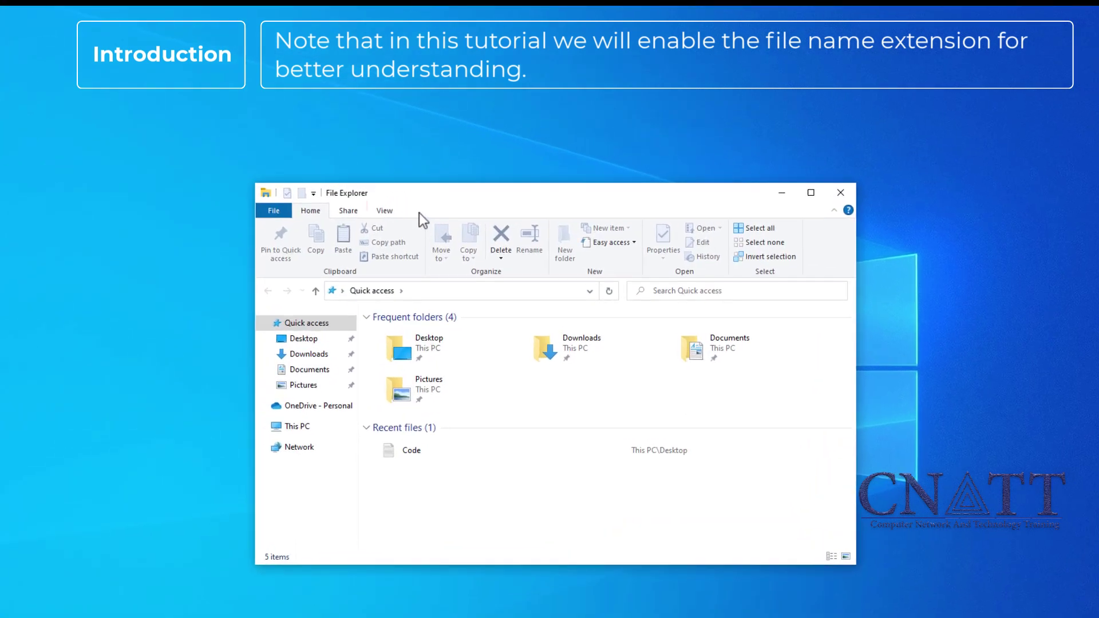
{"action": "left_click", "coordinate": [395, 216]}
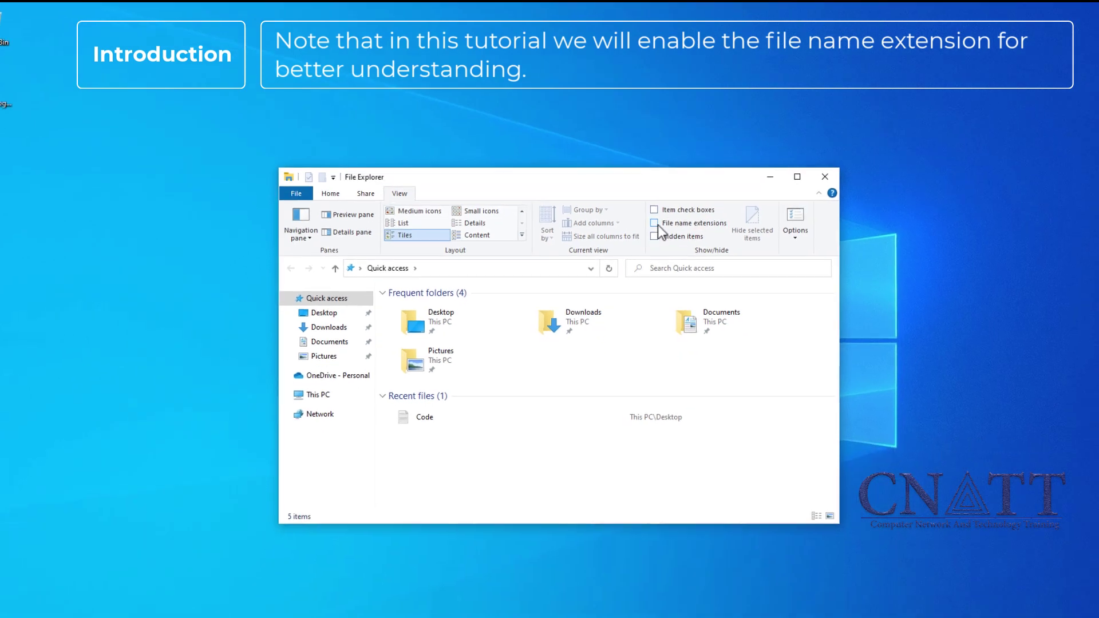
{"action": "left_click", "coordinate": [655, 223]}
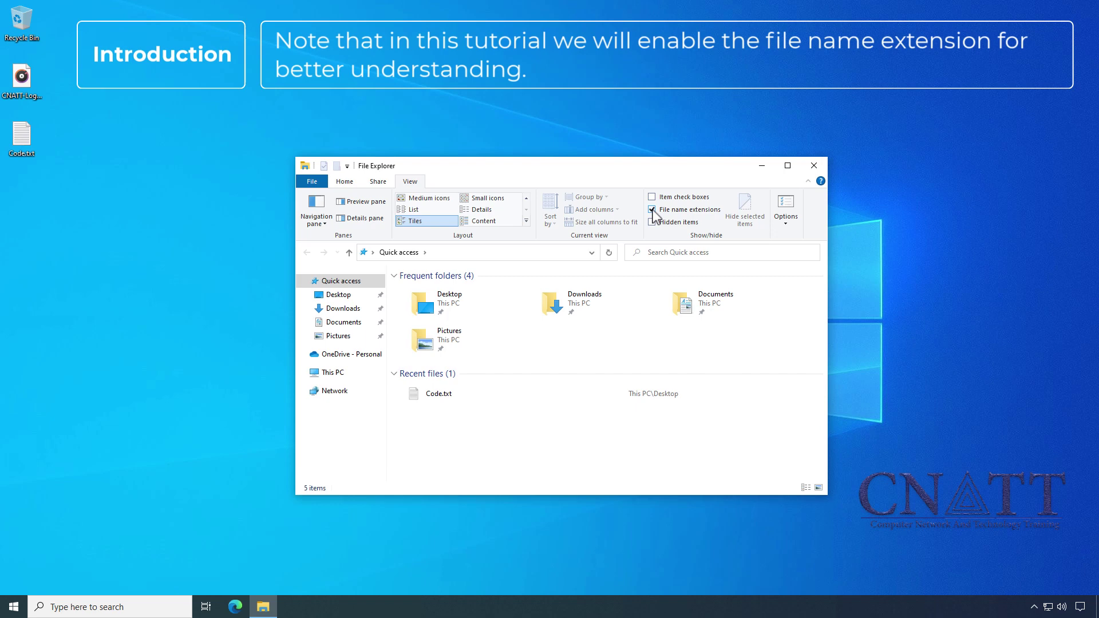
{"action": "left_click", "coordinate": [813, 166]}
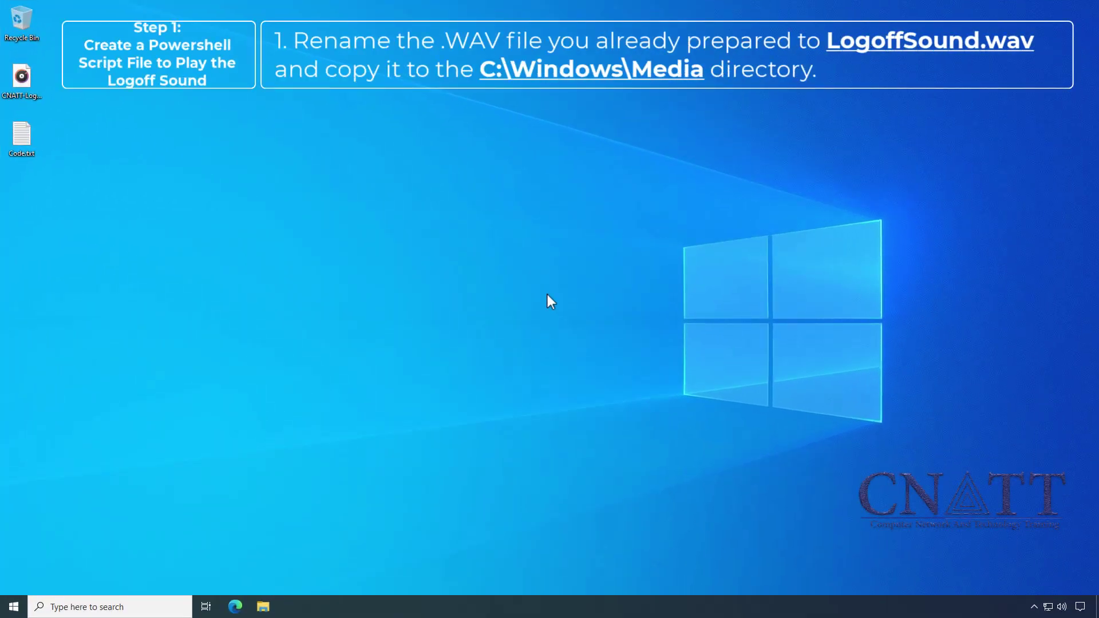
Rename the desktop wav file to LogoffSound.wav.
{"action": "right_click", "coordinate": [24, 85]}
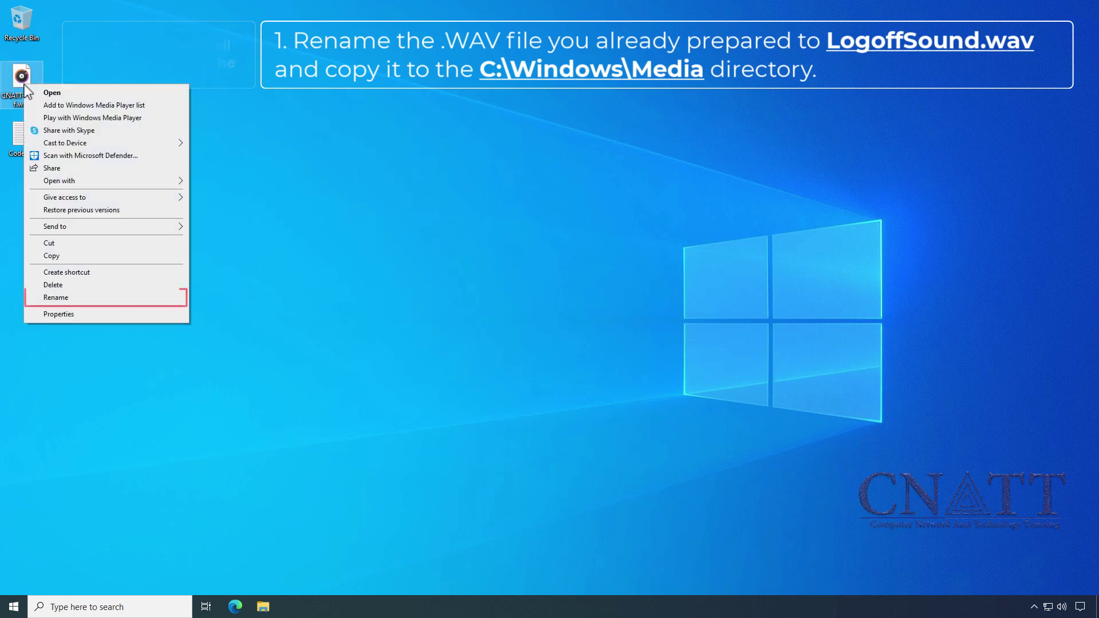
{"action": "left_click", "coordinate": [86, 297]}
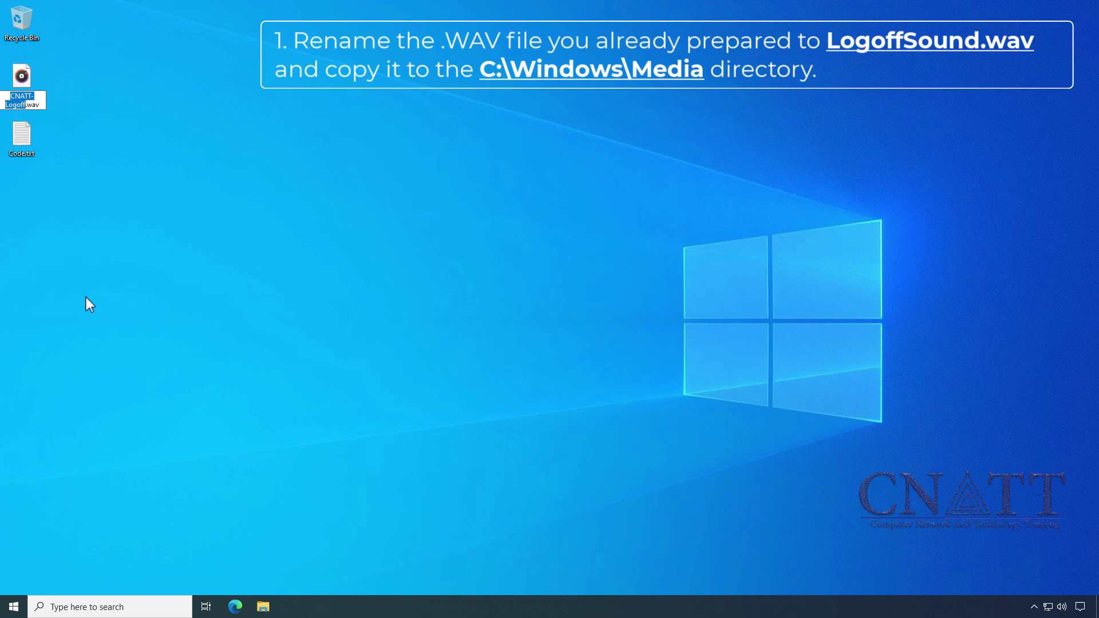
{"action": "type", "text": "Logoff"}
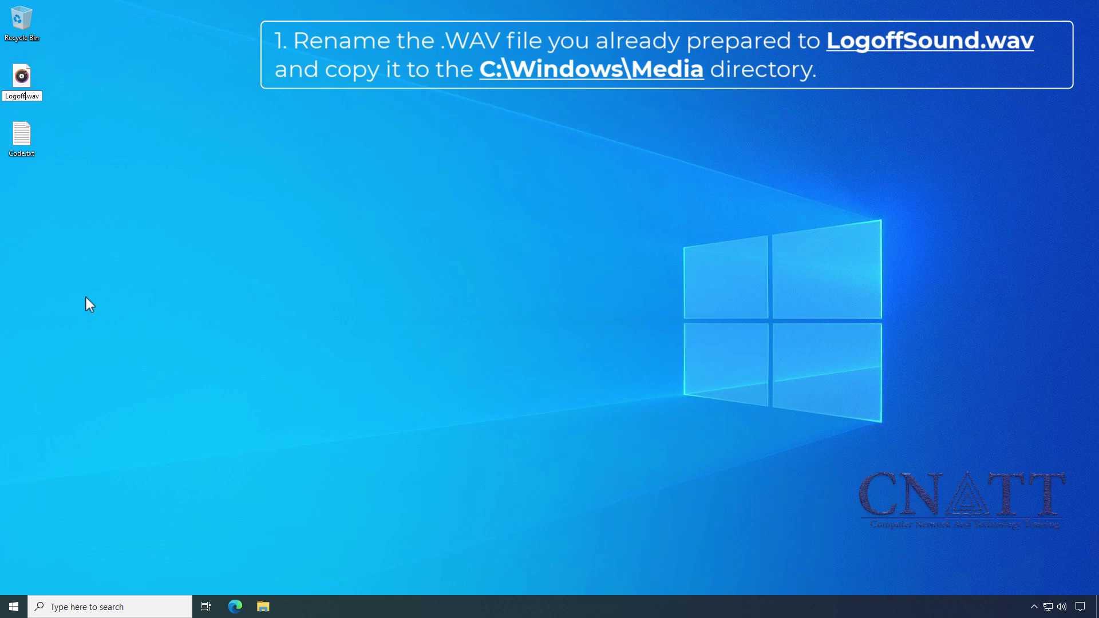
{"action": "type", "text": "S"}
{"action": "type", "text": "ound"}
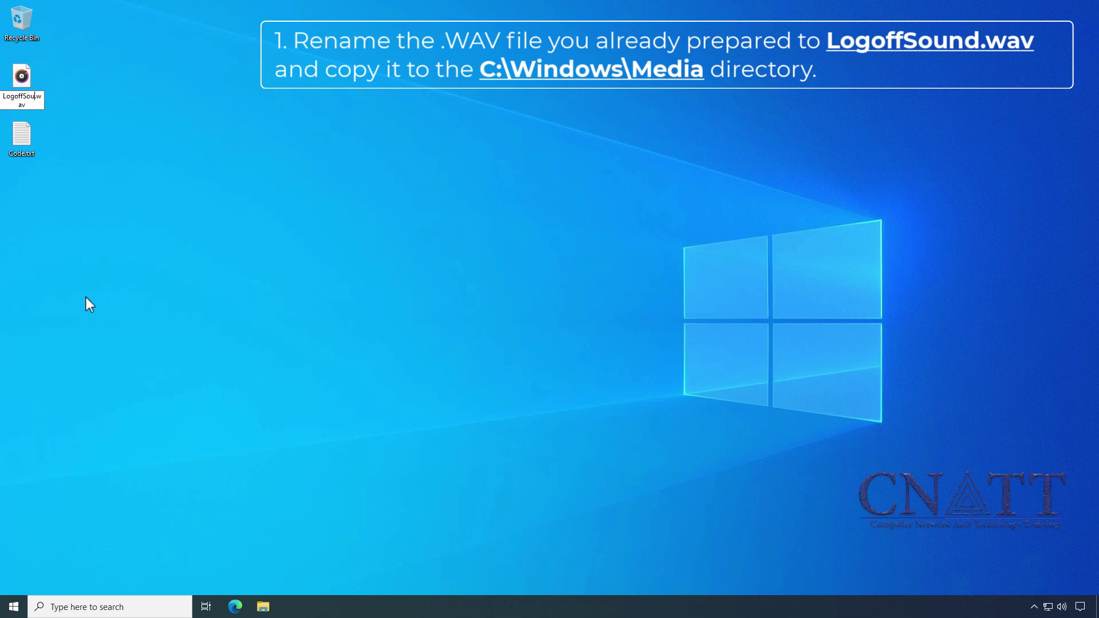
{"action": "key", "text": "Return"}
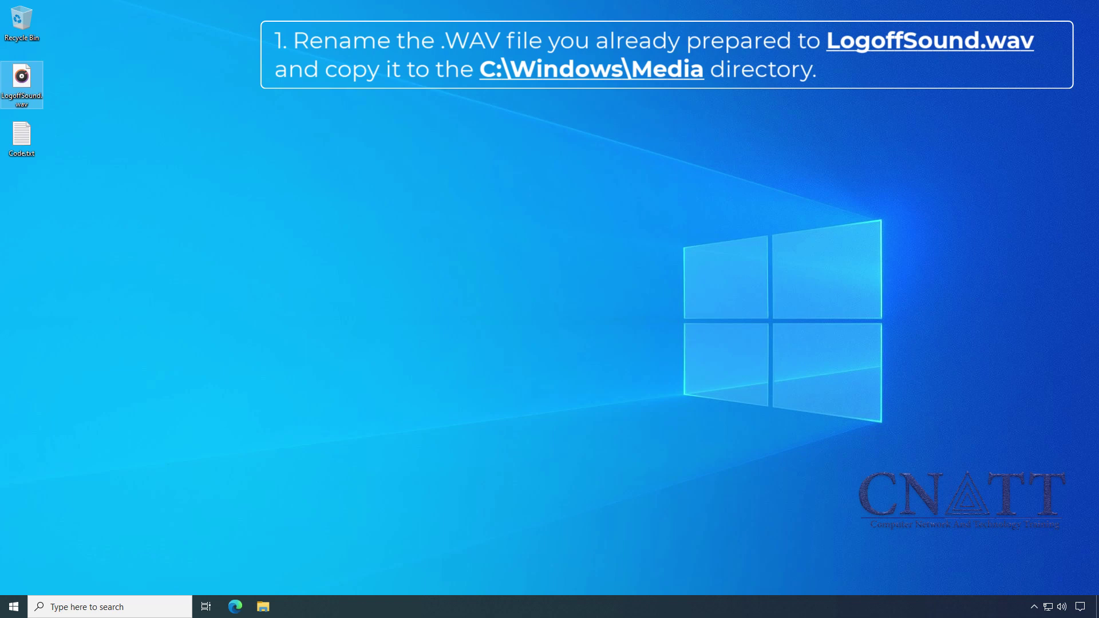
Copy LogoffSound.wav into C:\Windows\Media, granting administrator permission.
{"action": "right_click", "coordinate": [31, 81]}
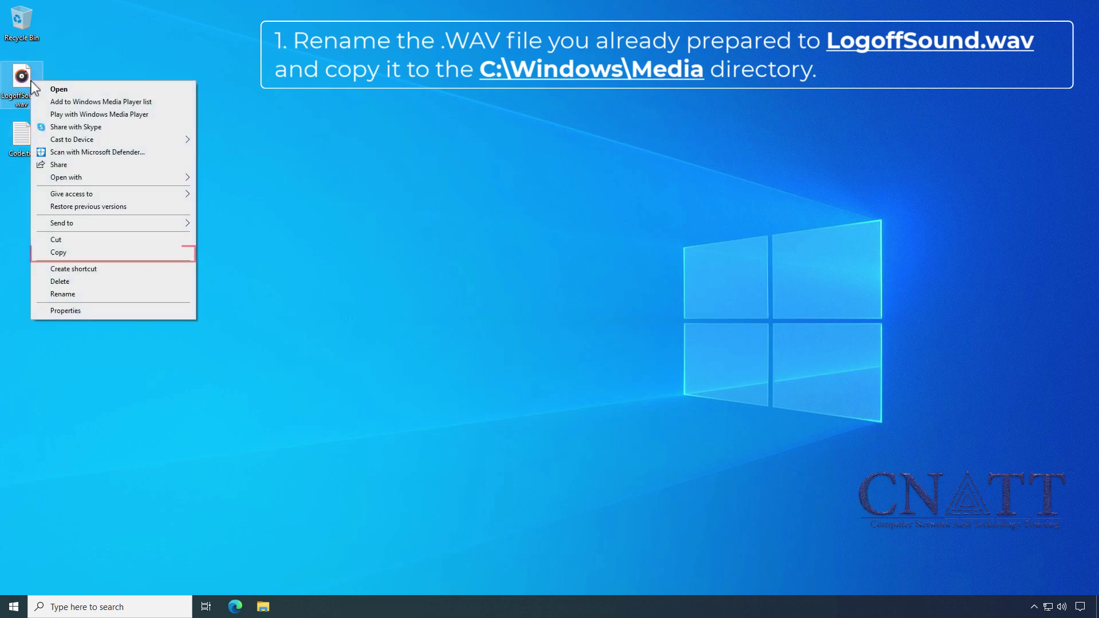
{"action": "left_click", "coordinate": [78, 255]}
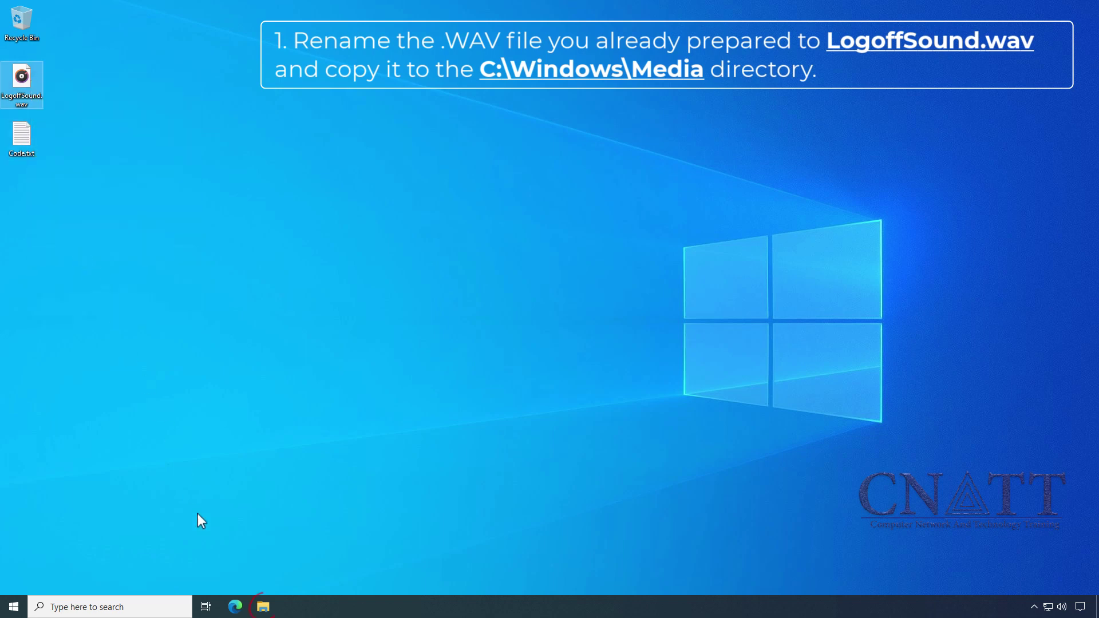
{"action": "left_click", "coordinate": [264, 606]}
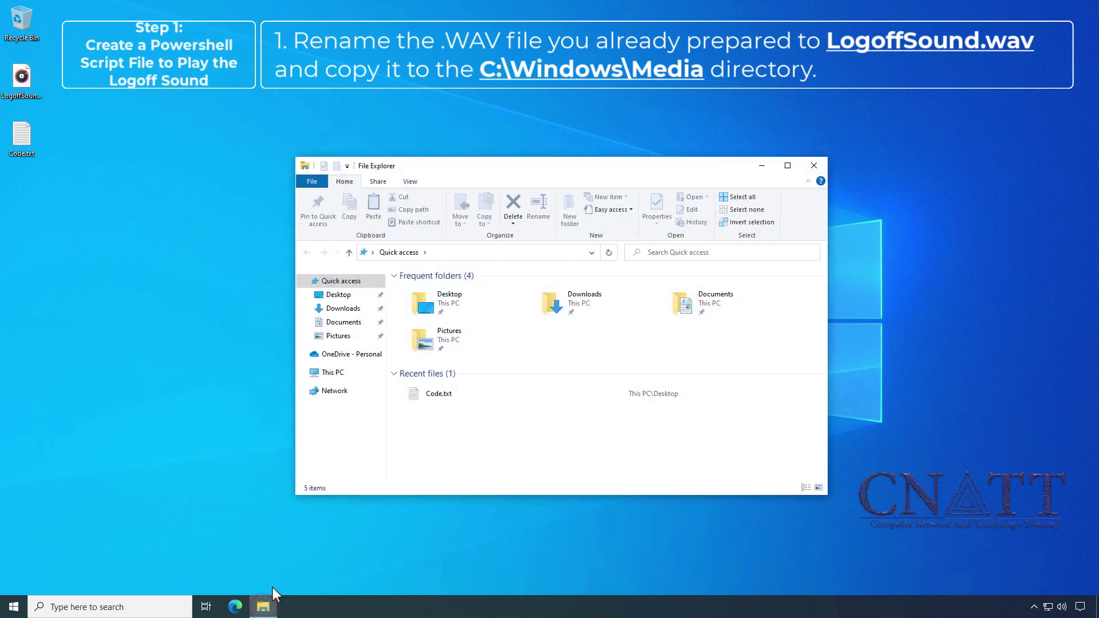
{"action": "left_click", "coordinate": [344, 375]}
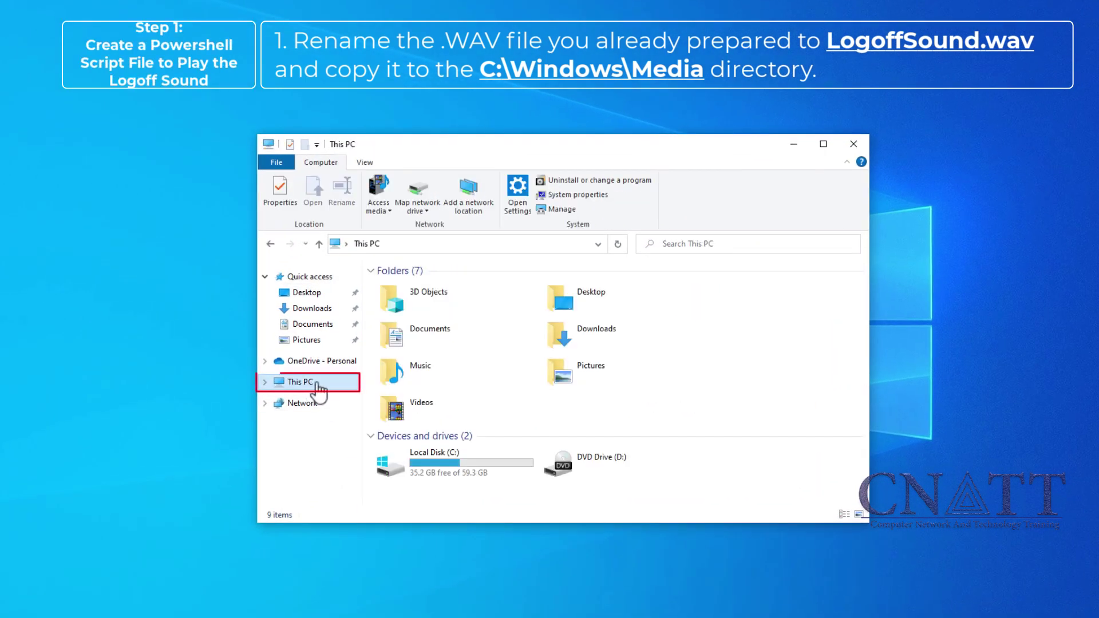
{"action": "double_click", "coordinate": [432, 472]}
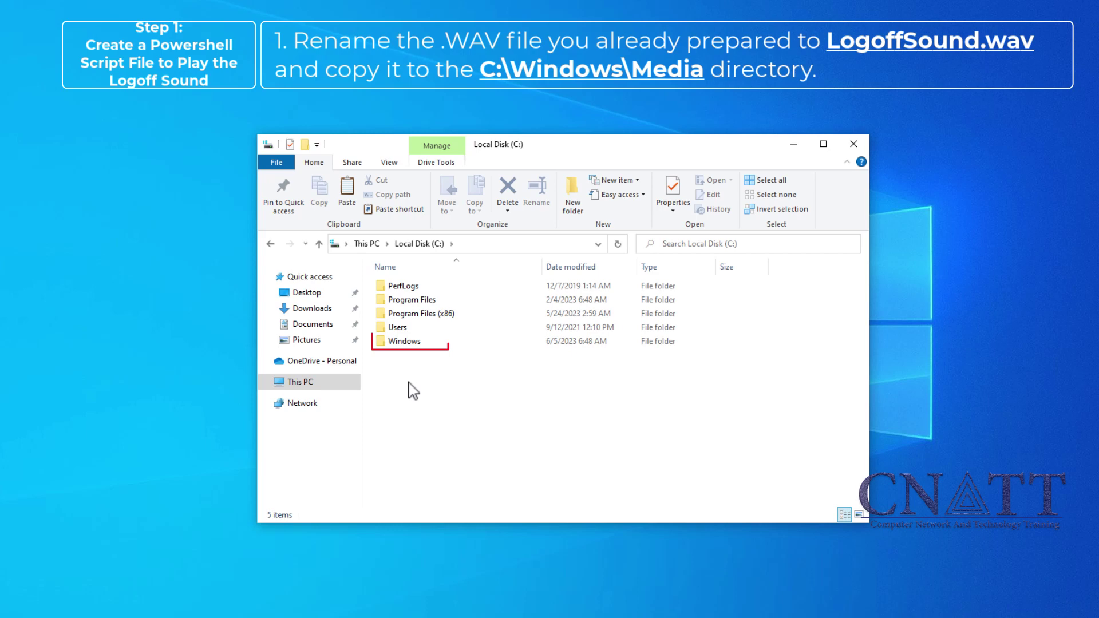
{"action": "double_click", "coordinate": [408, 344]}
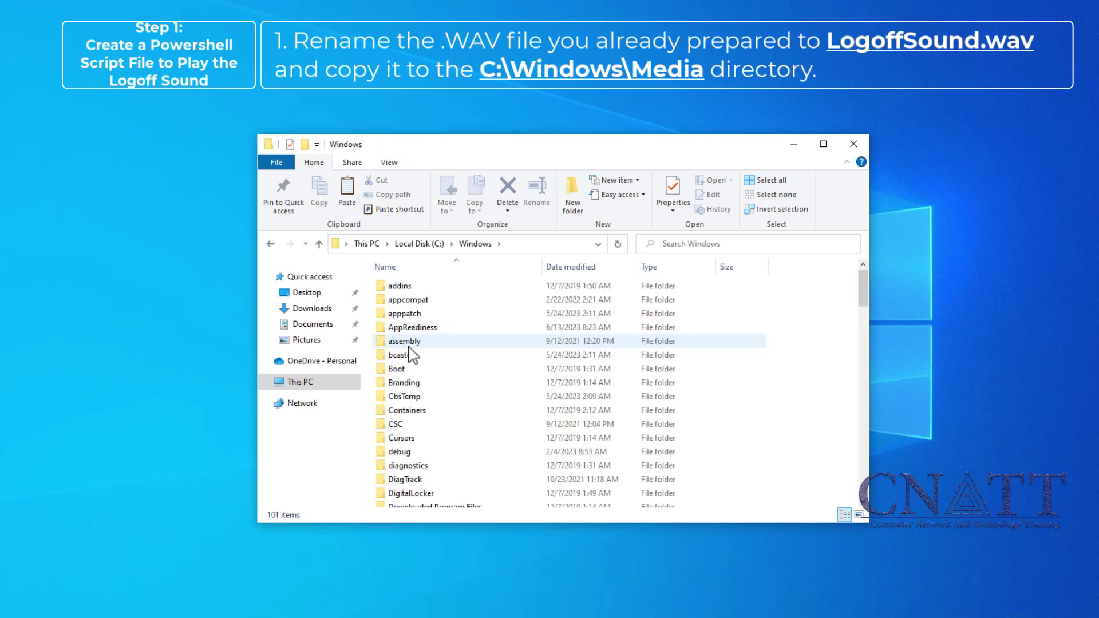
{"action": "key", "text": "m"}
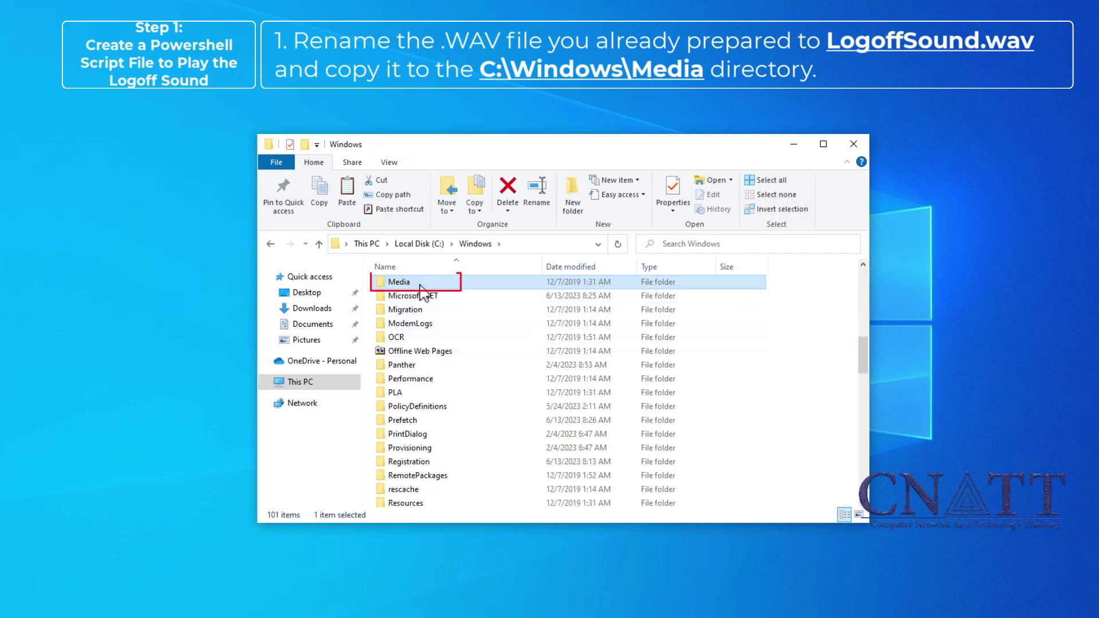
{"action": "double_click", "coordinate": [421, 283]}
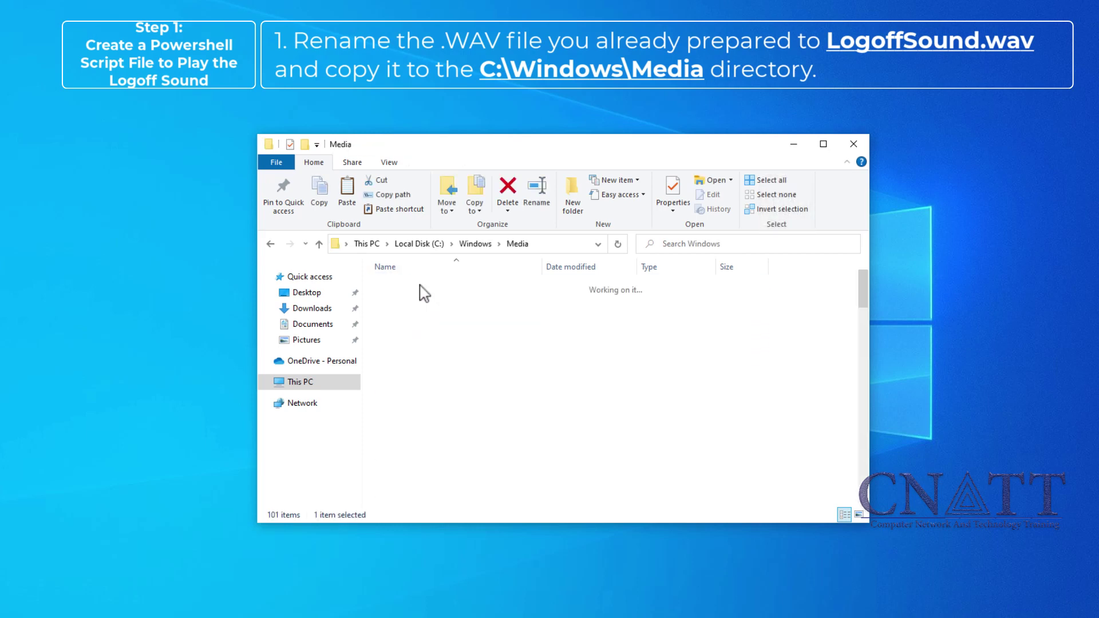
{"action": "left_click", "coordinate": [349, 213]}
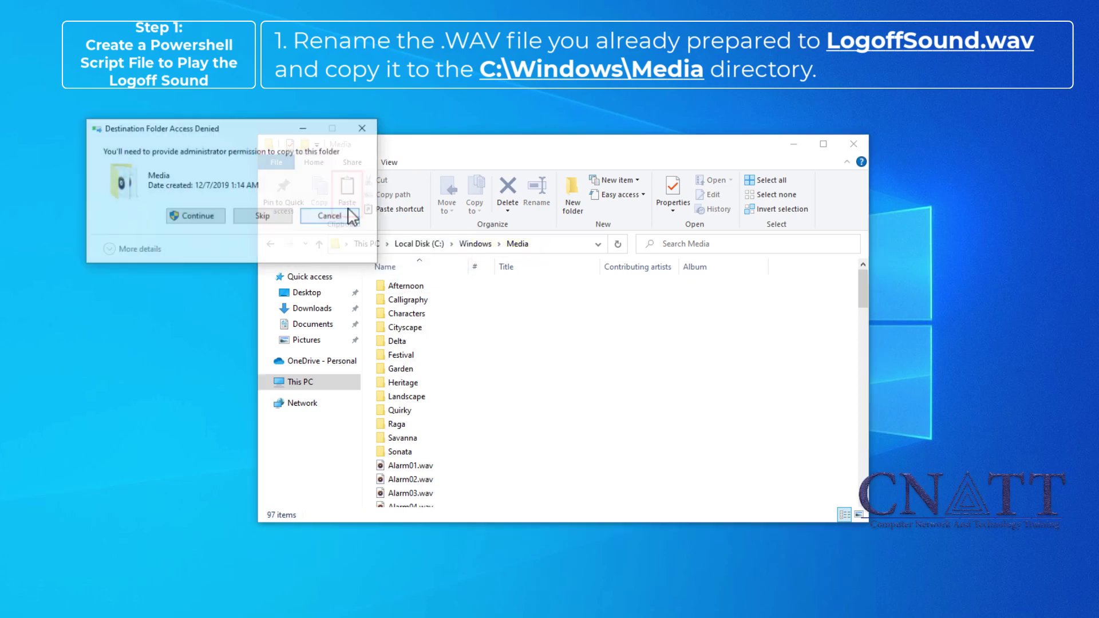
{"action": "left_click", "coordinate": [188, 215]}
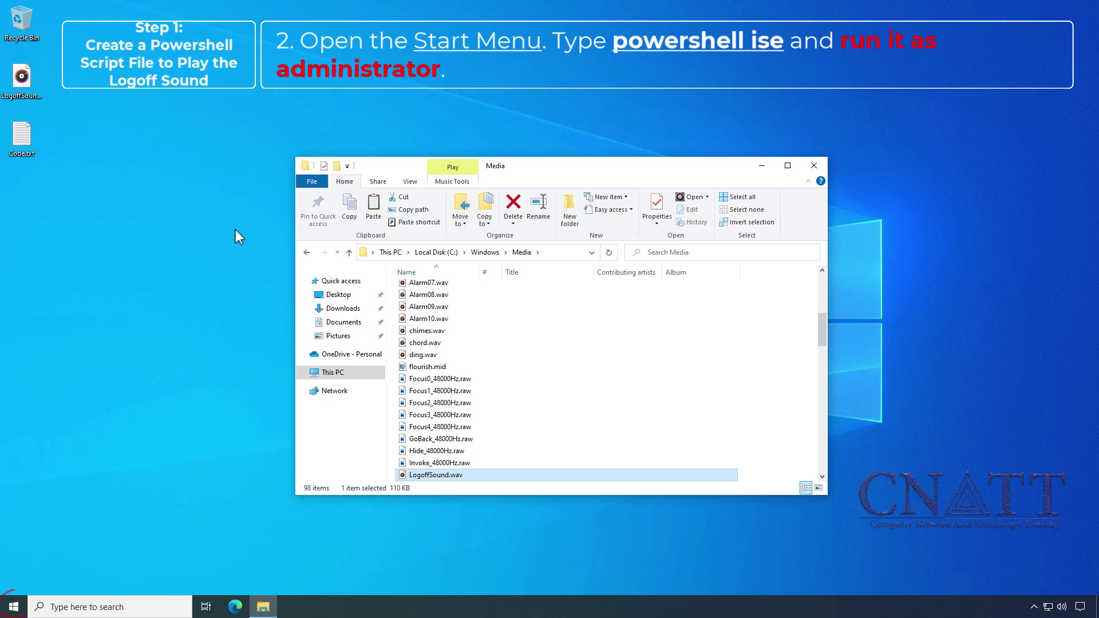
Launch PowerShell ISE as administrator from a 'powershell ise' Start search, approving elevation.
{"action": "left_click", "coordinate": [13, 607]}
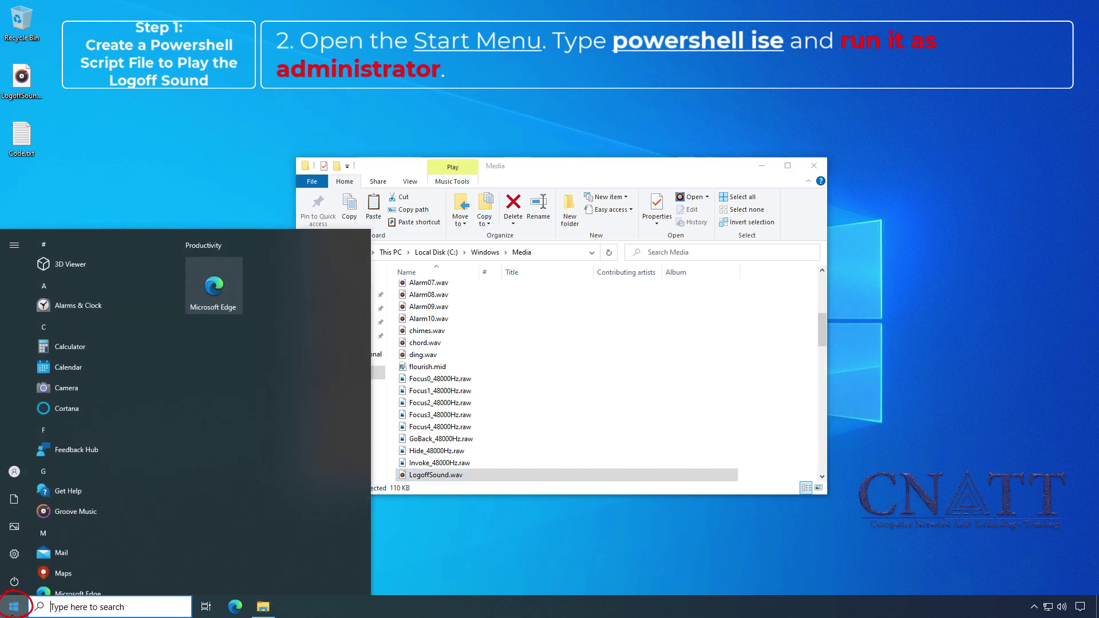
{"action": "type", "text": "pow"}
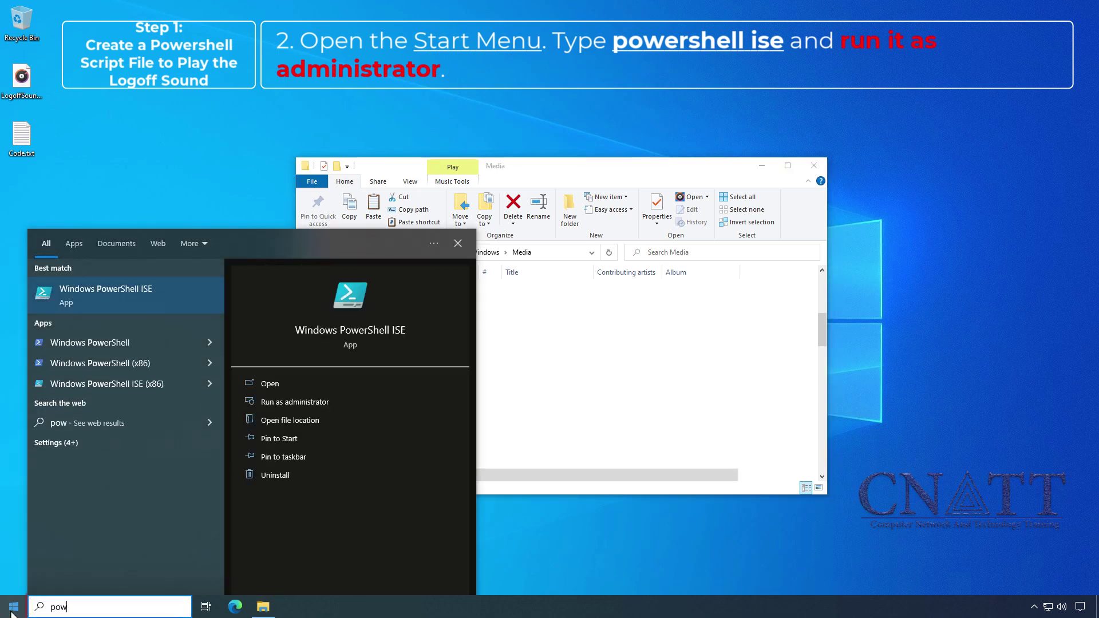
{"action": "type", "text": "ershell "}
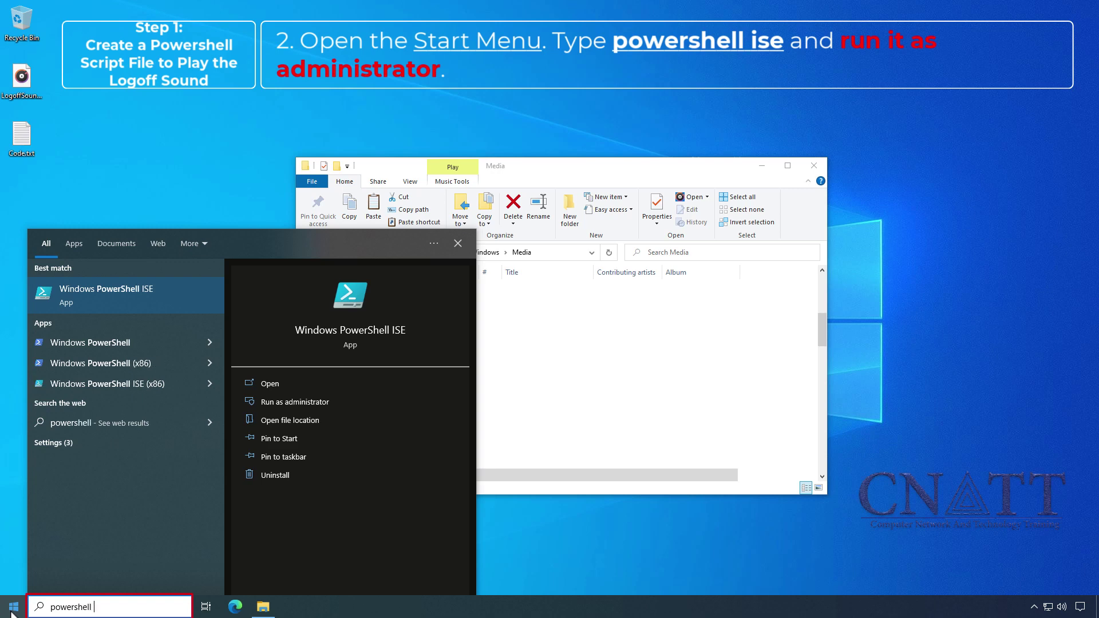
{"action": "type", "text": "ise"}
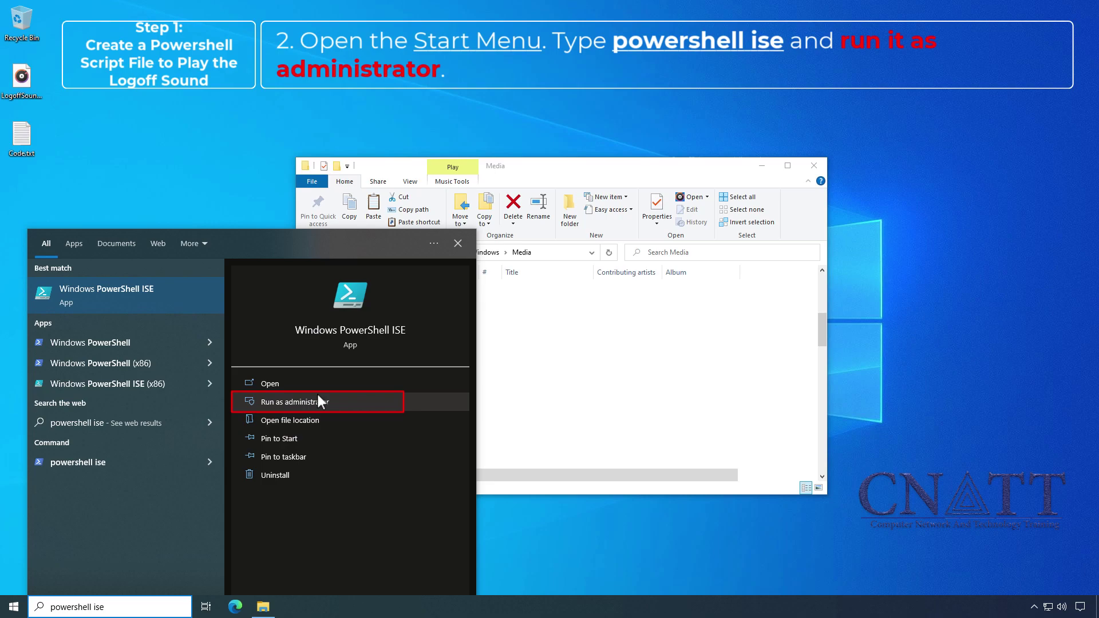
{"action": "left_click", "coordinate": [337, 403]}
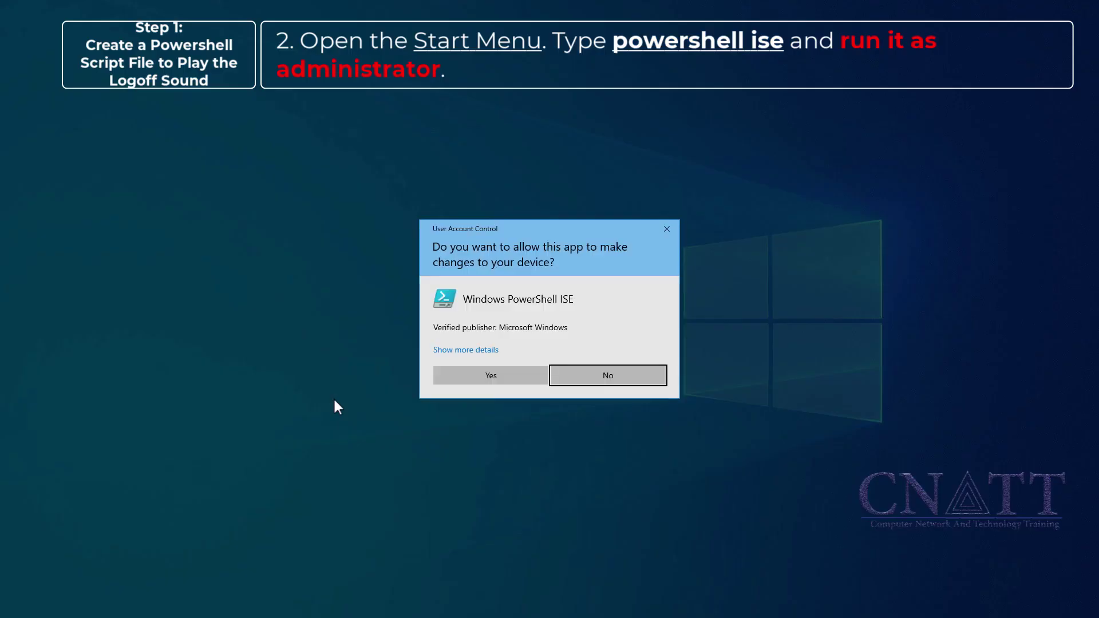
{"action": "left_click", "coordinate": [467, 378]}
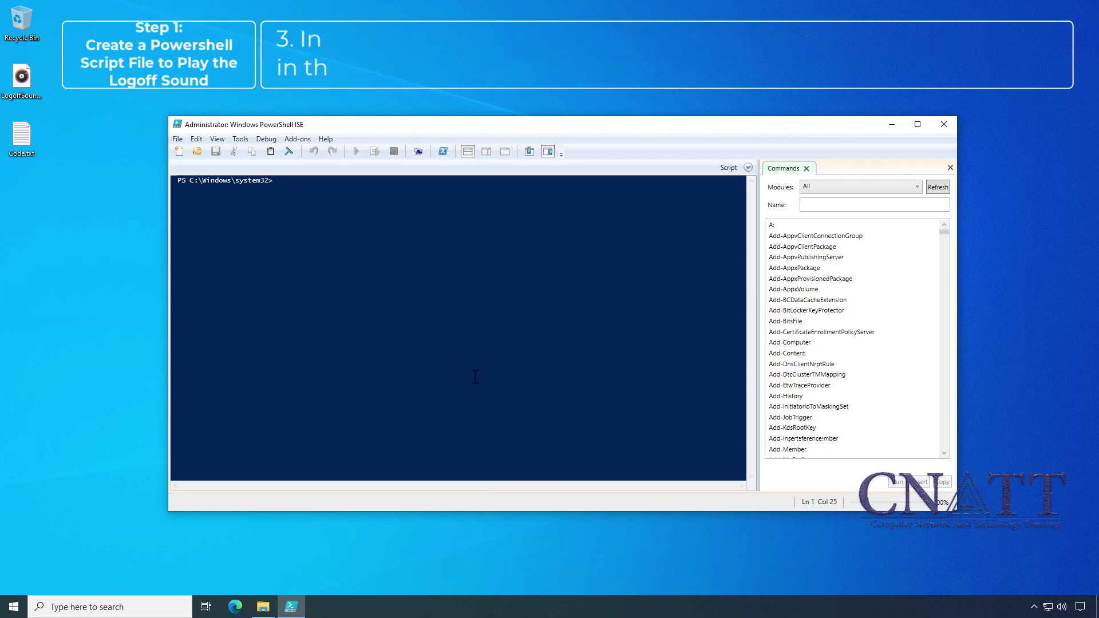
Create a new script and paste Code.txt's SoundPlayer line for LogoffSound.wav into Untitled1.ps1.
{"action": "left_click", "coordinate": [178, 141]}
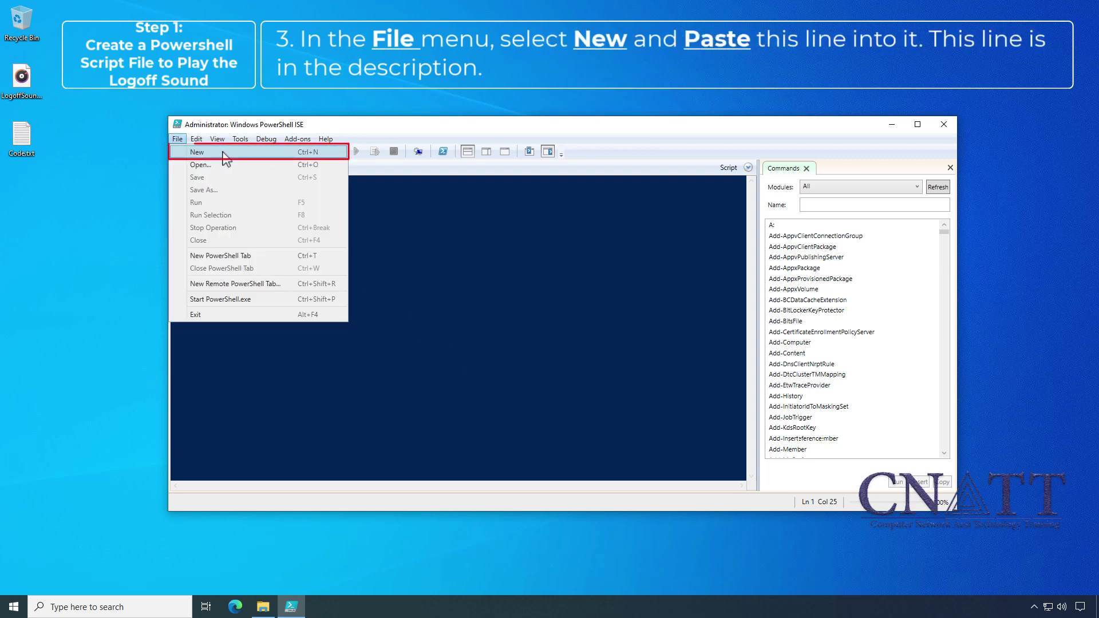
{"action": "left_click", "coordinate": [225, 153]}
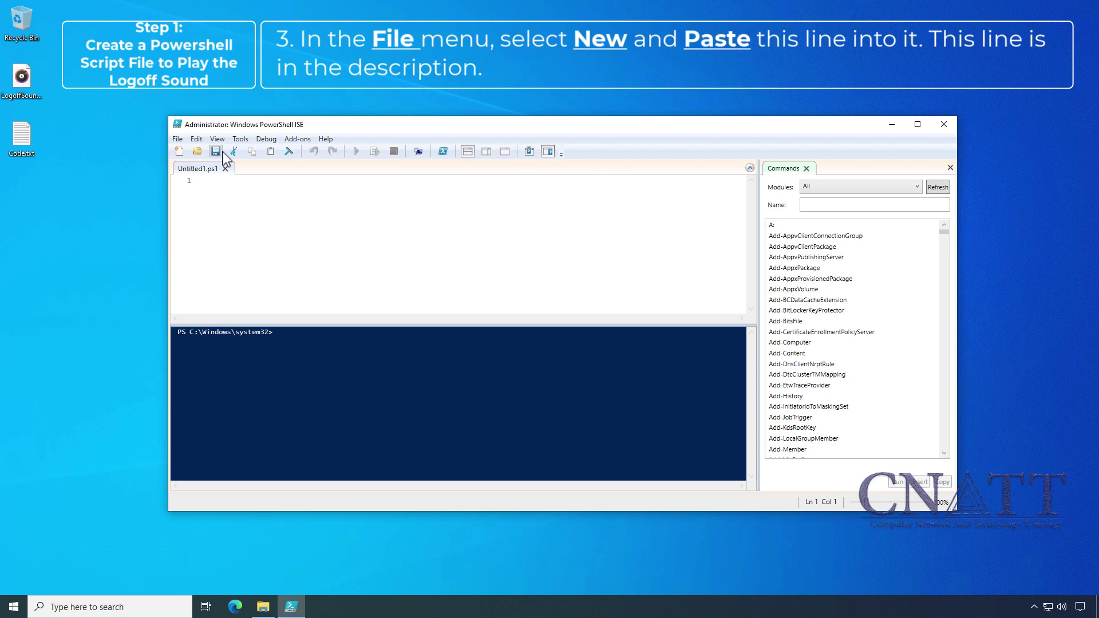
{"action": "double_click", "coordinate": [37, 135]}
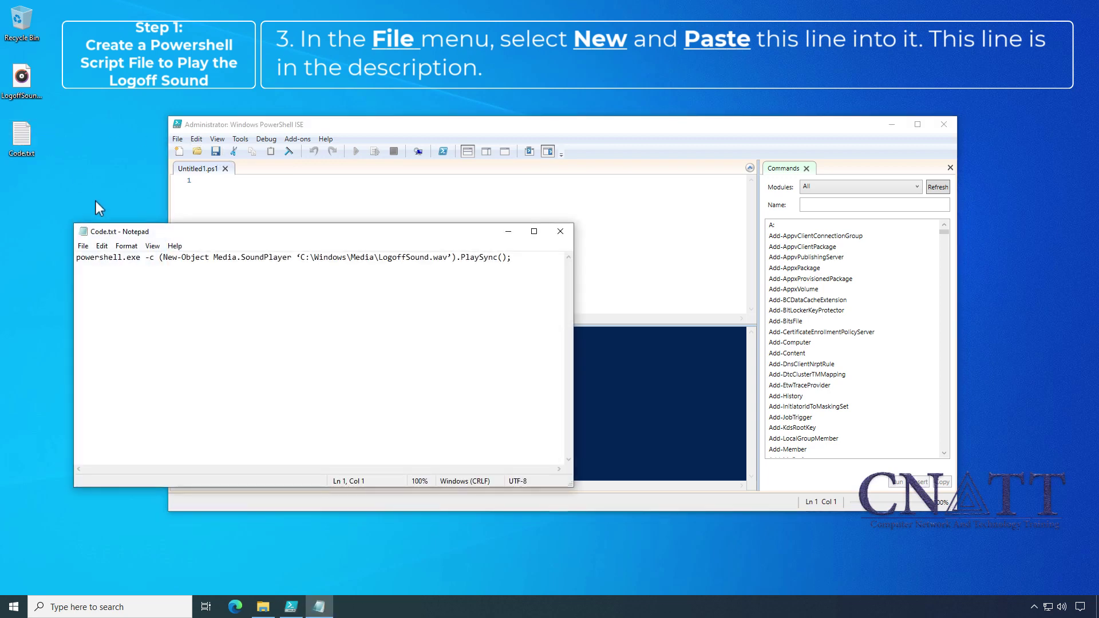
{"action": "left_click", "coordinate": [102, 245]}
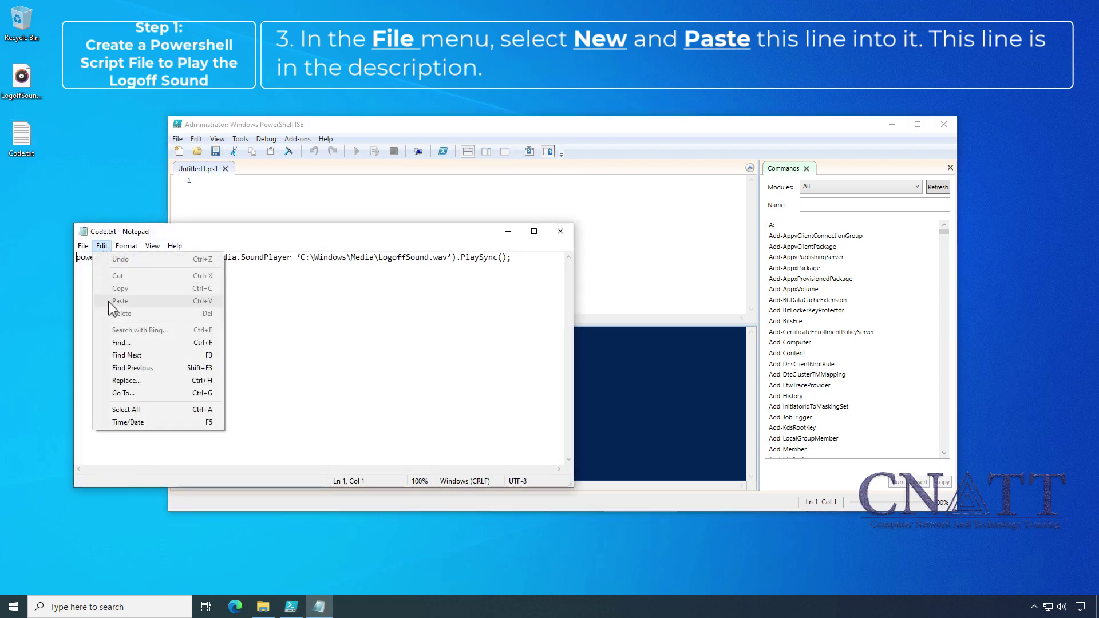
{"action": "left_click", "coordinate": [127, 409]}
{"action": "left_click", "coordinate": [101, 246]}
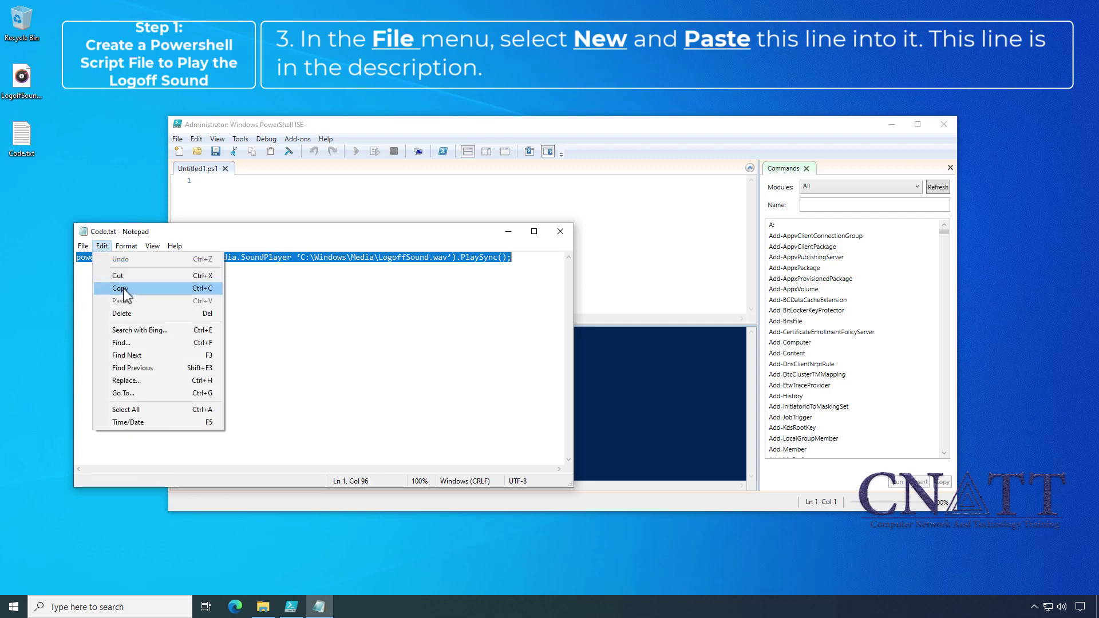
{"action": "left_click", "coordinate": [171, 286]}
{"action": "left_click", "coordinate": [510, 232]}
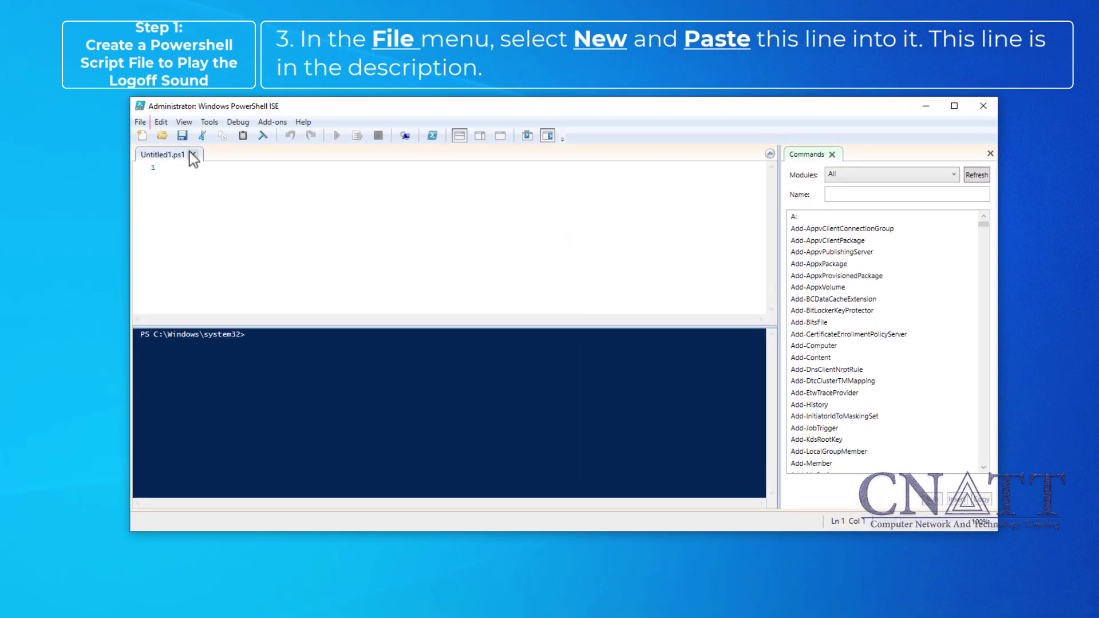
{"action": "left_click", "coordinate": [193, 138]}
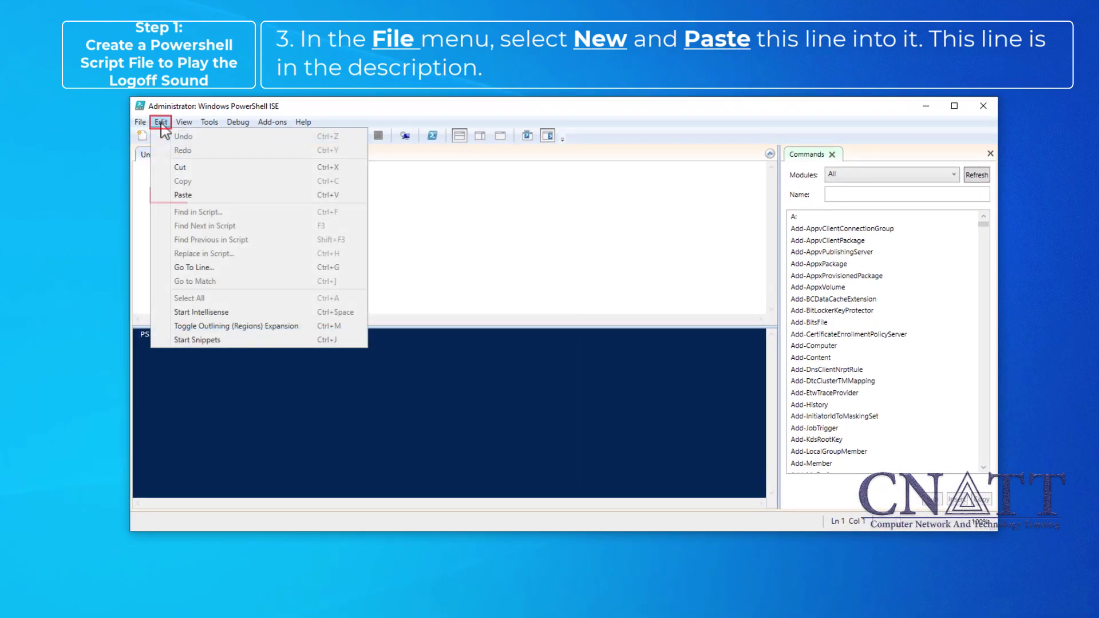
{"action": "left_click", "coordinate": [199, 195]}
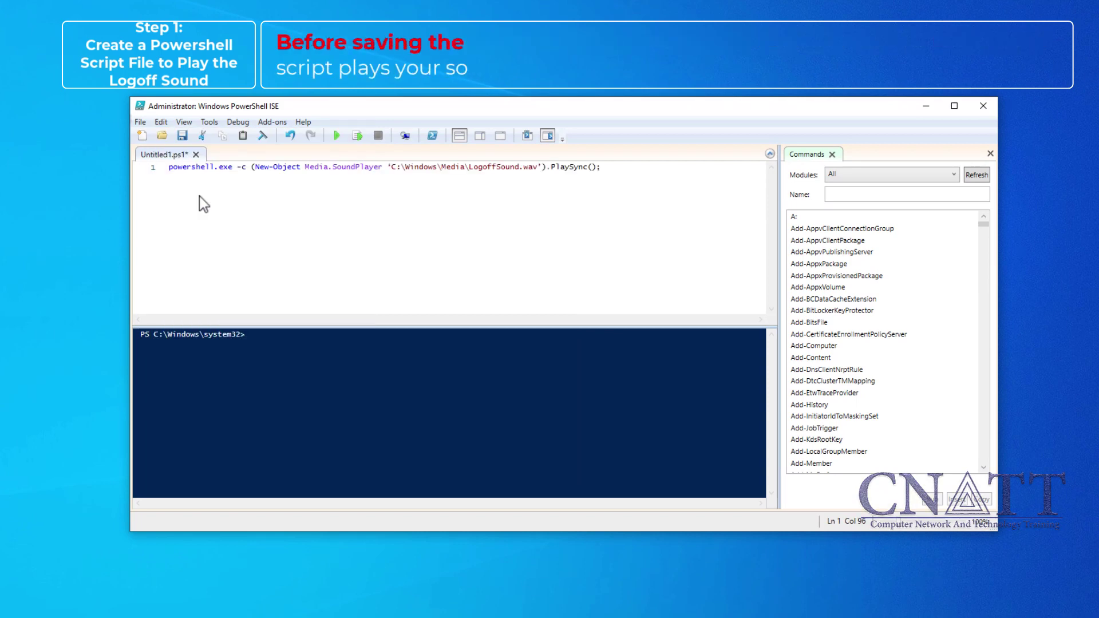
Run the unsaved Untitled1.ps1 script to test the logoff sound.
{"action": "left_click", "coordinate": [140, 122]}
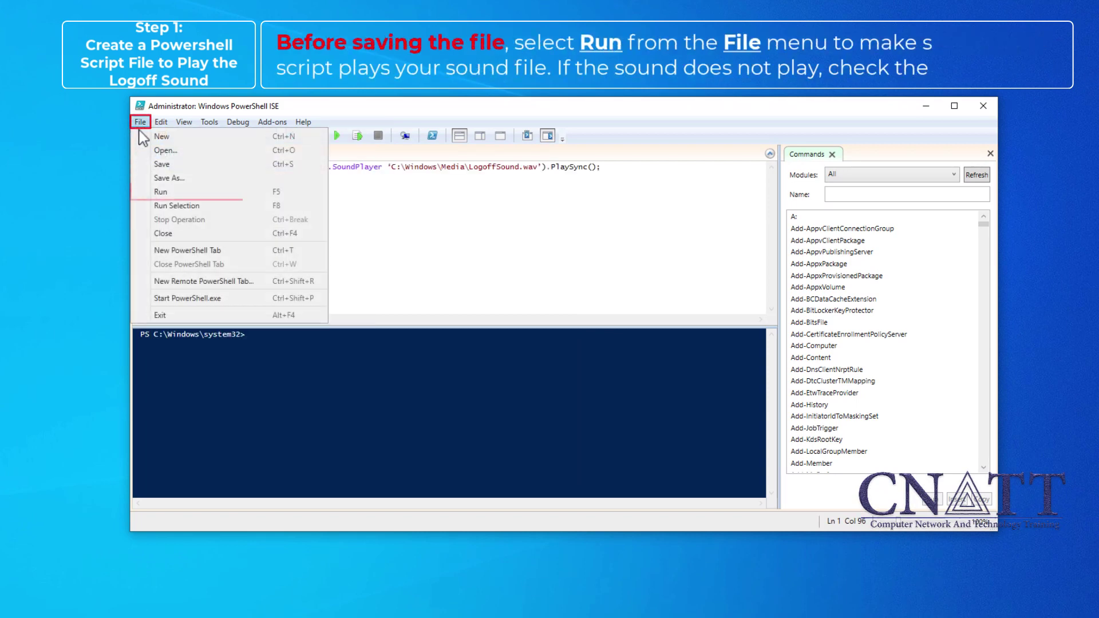
{"action": "left_click", "coordinate": [207, 195]}
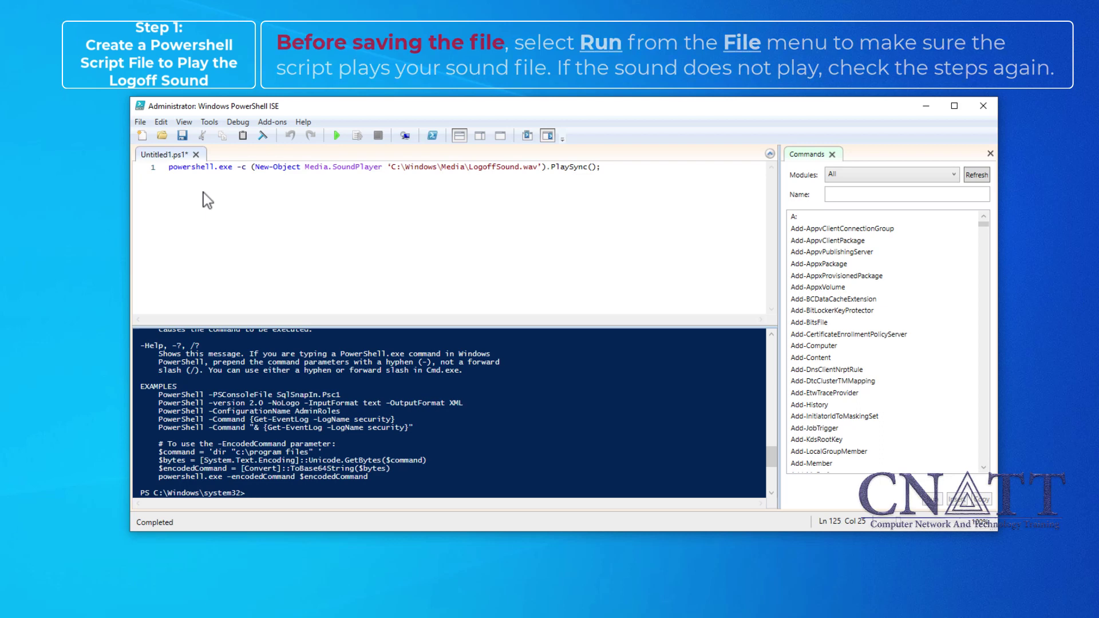
Save the script as LogoffSound.ps1 in the C:\Windows\Media folder.
{"action": "left_click", "coordinate": [140, 122]}
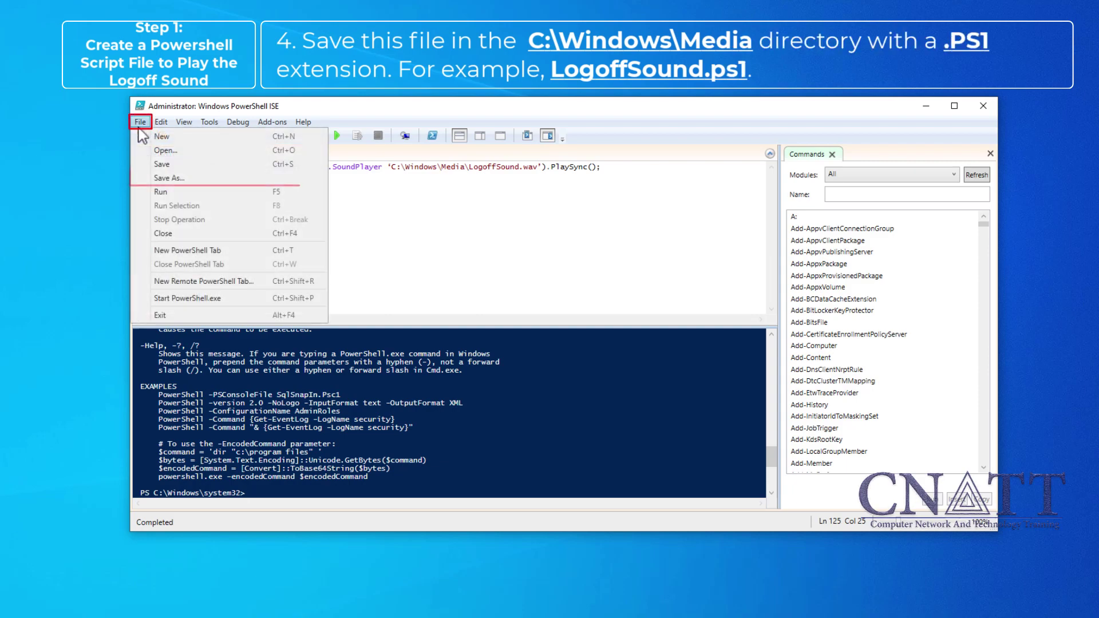
{"action": "left_click", "coordinate": [221, 178]}
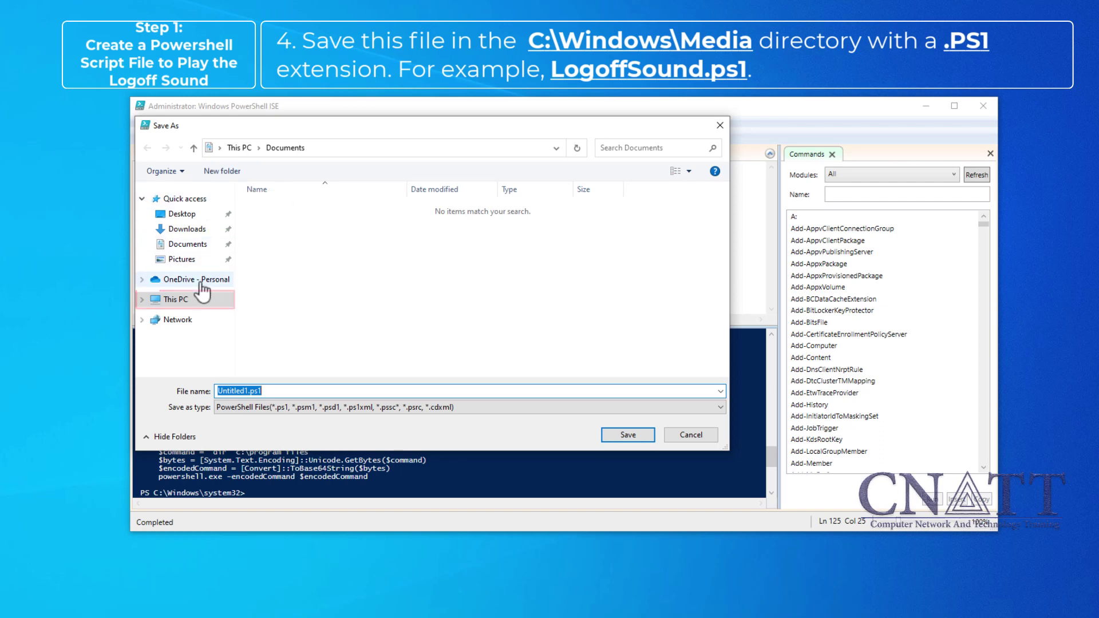
{"action": "left_click", "coordinate": [184, 300]}
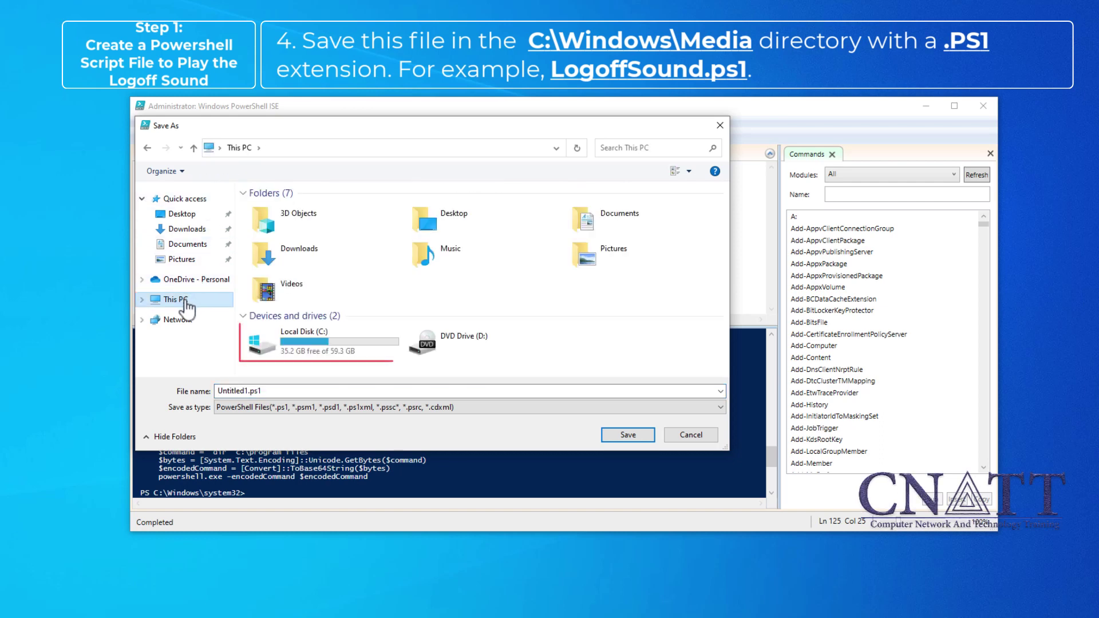
{"action": "double_click", "coordinate": [286, 349]}
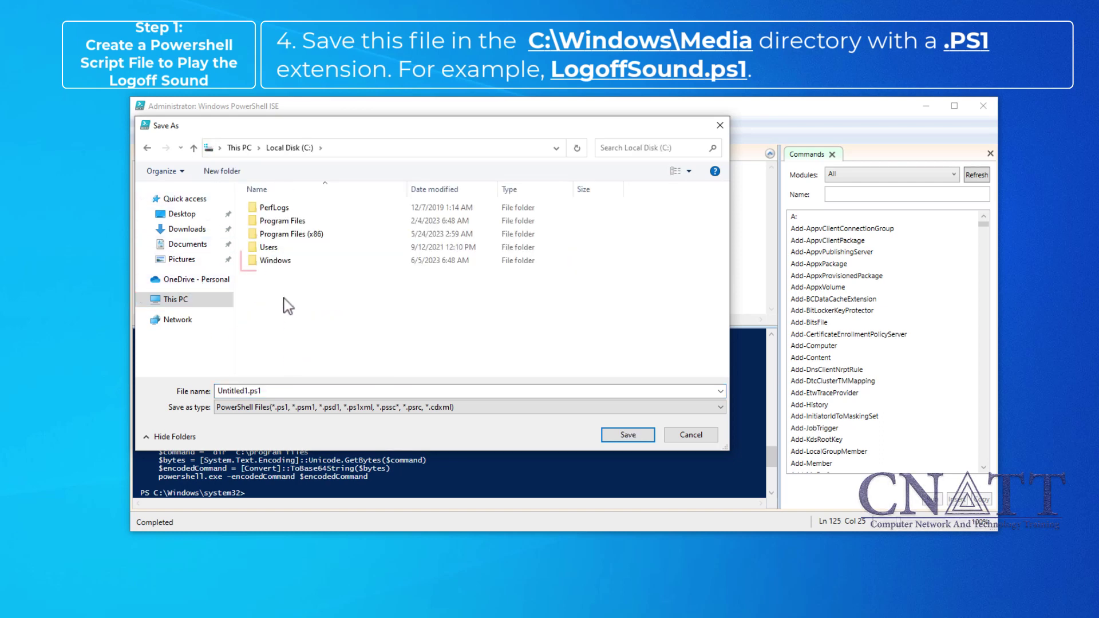
{"action": "double_click", "coordinate": [281, 262]}
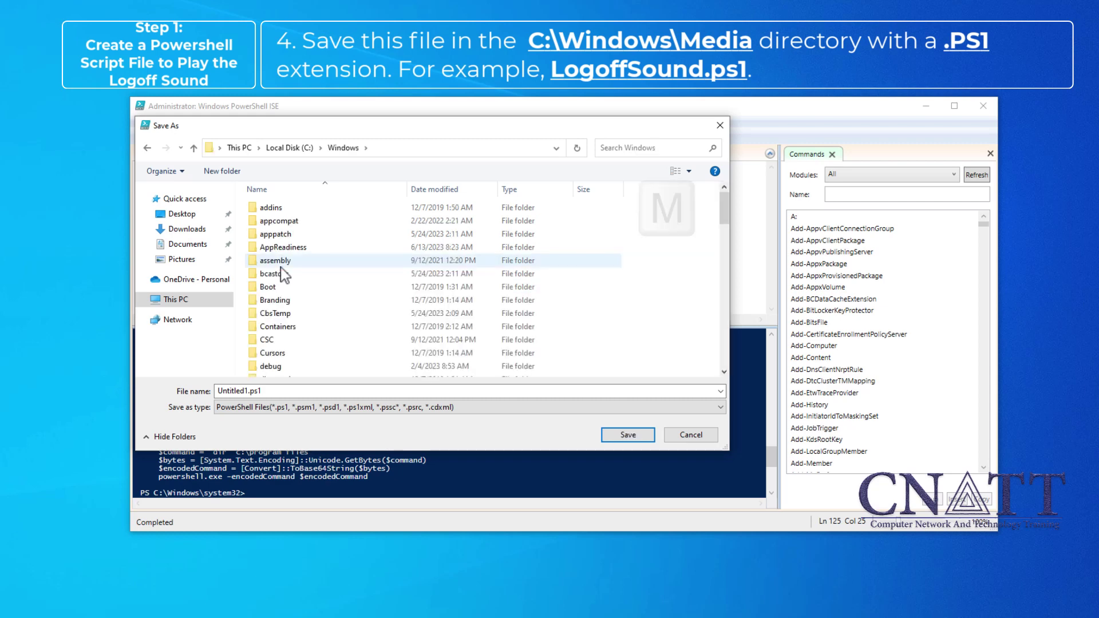
{"action": "key", "text": "m"}
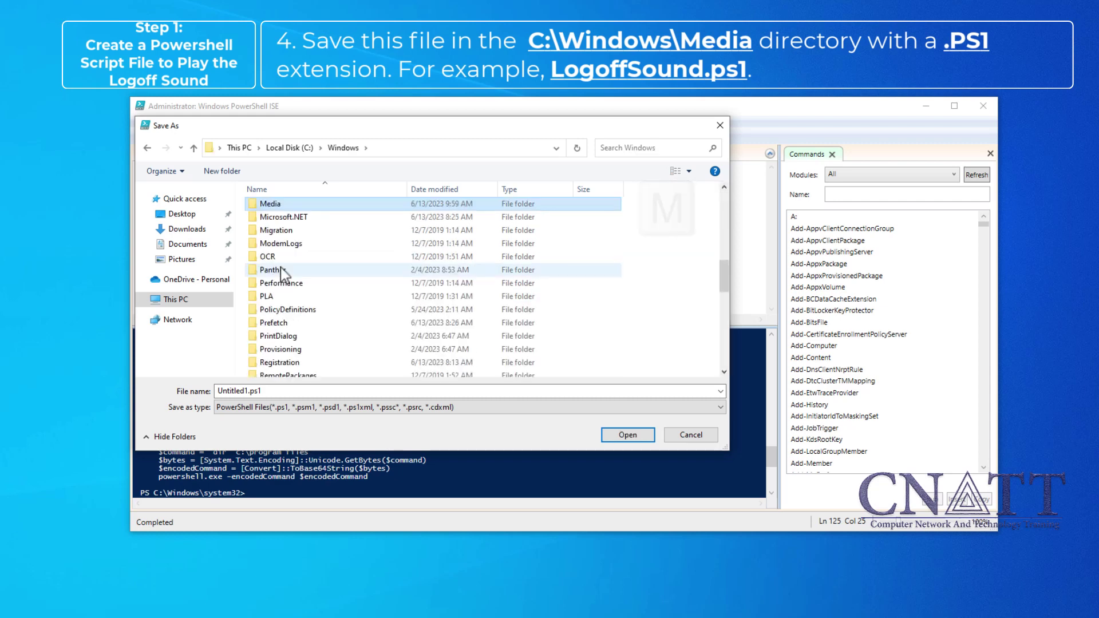
{"action": "double_click", "coordinate": [270, 204]}
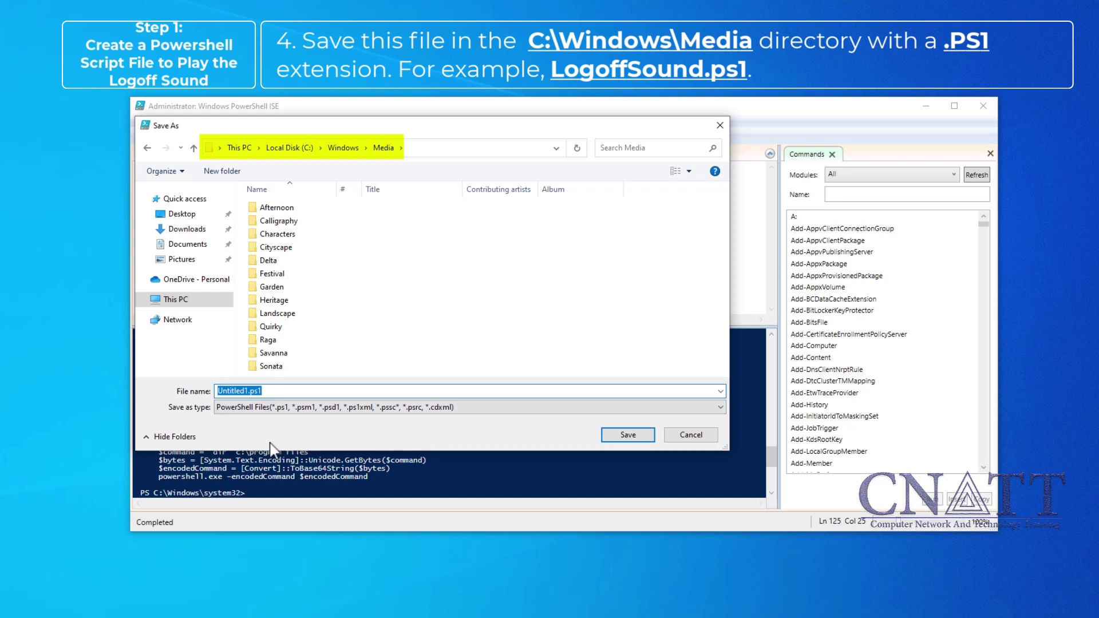
{"action": "type", "text": "LogoffSou"}
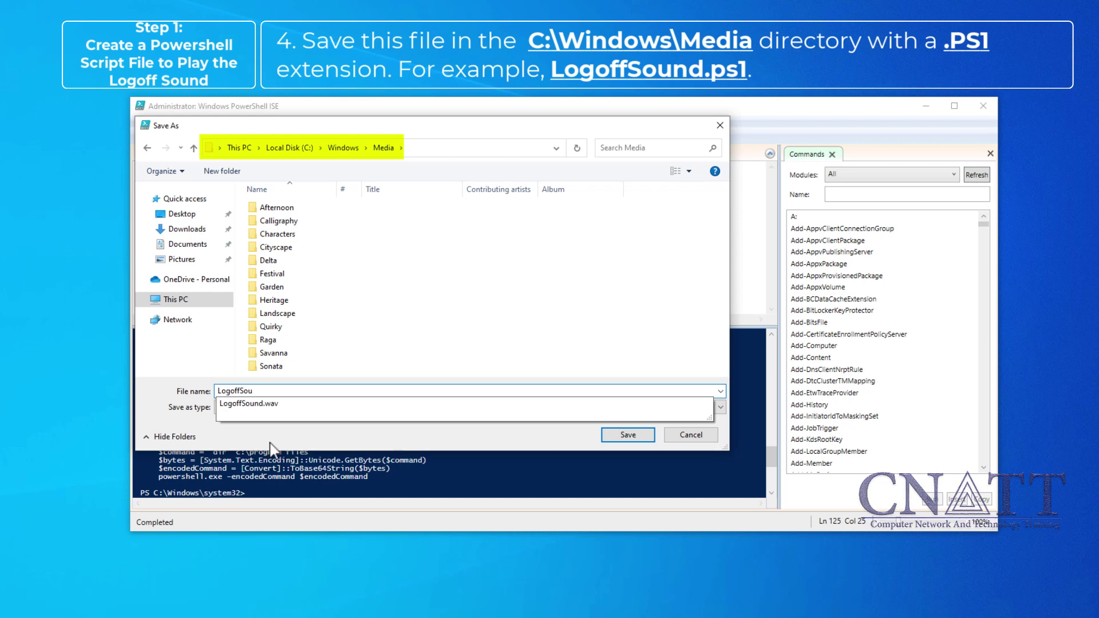
{"action": "type", "text": "nd.ps1"}
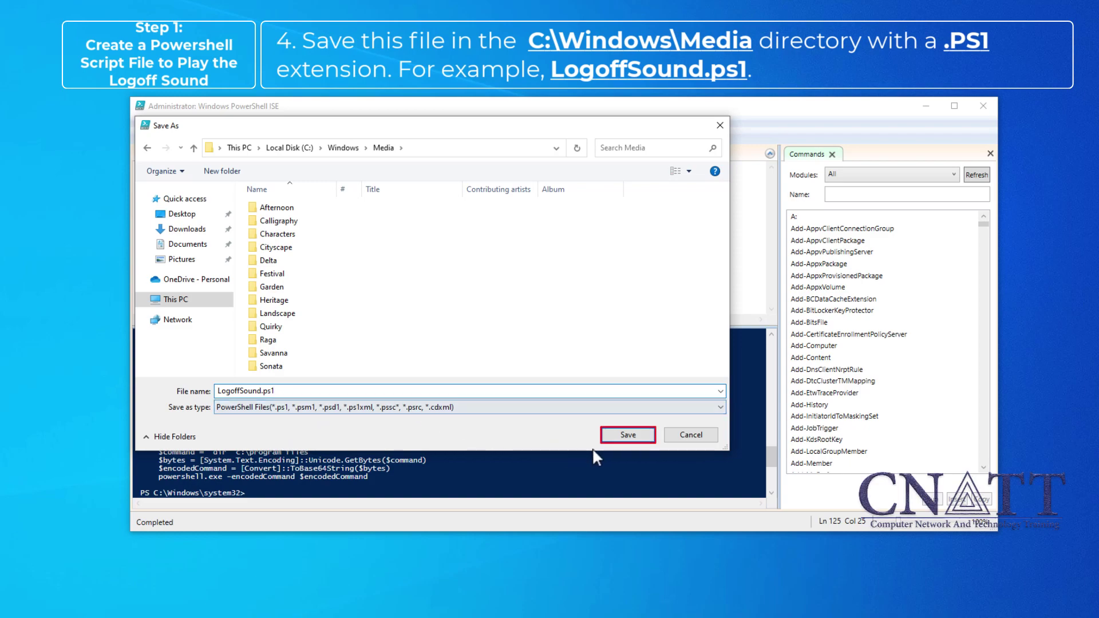
{"action": "left_click", "coordinate": [616, 440]}
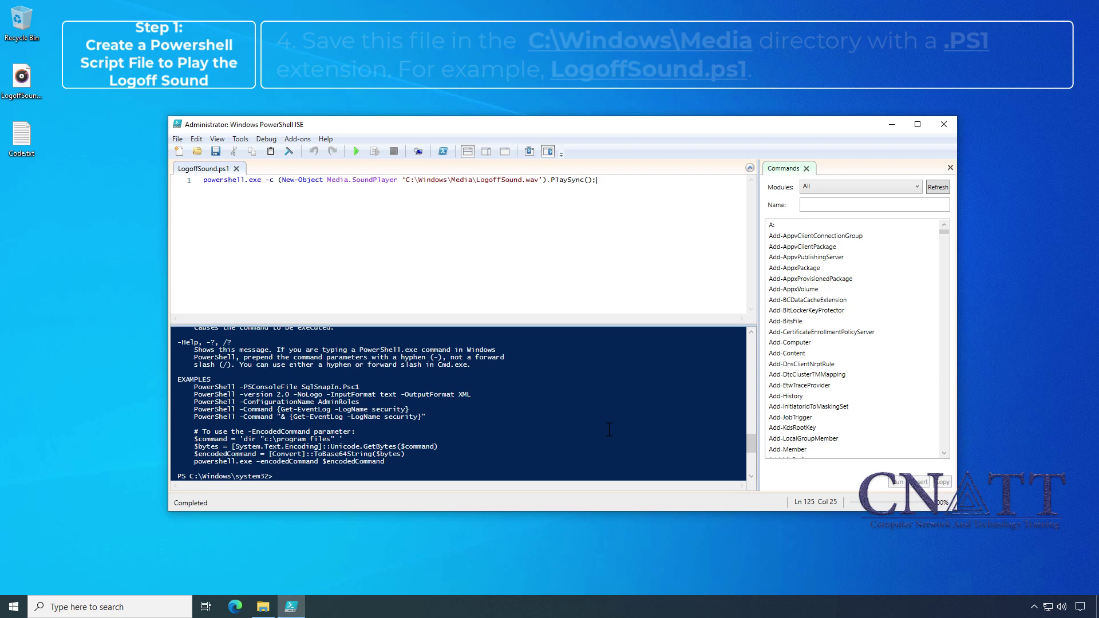
{"action": "left_click", "coordinate": [264, 607]}
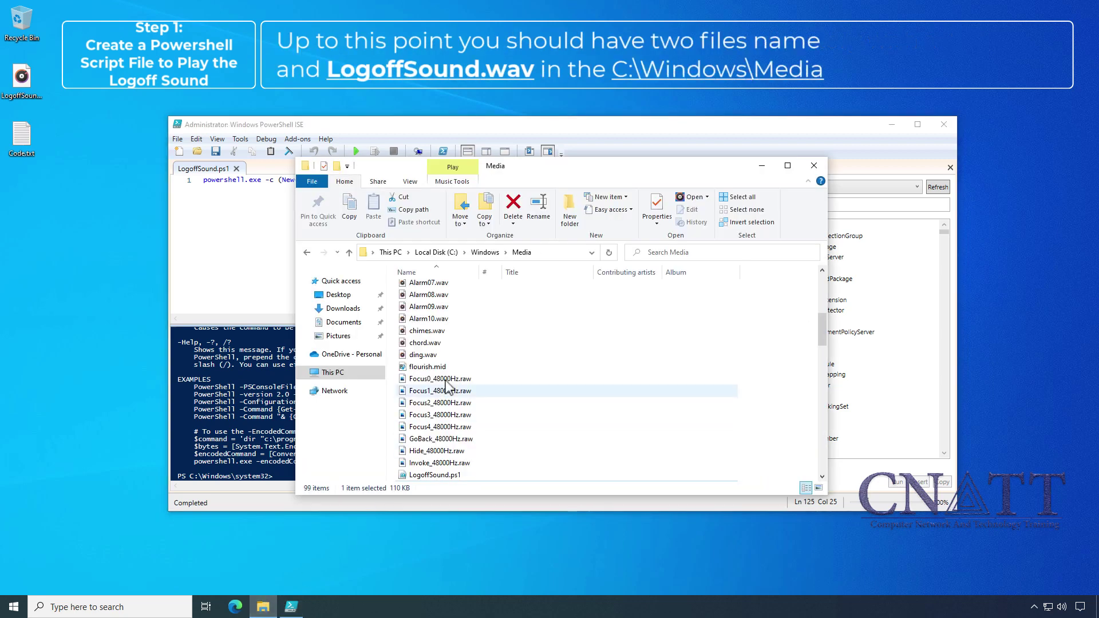
{"action": "left_click_drag", "start_coordinate": [557, 173], "coordinate": [513, 247]}
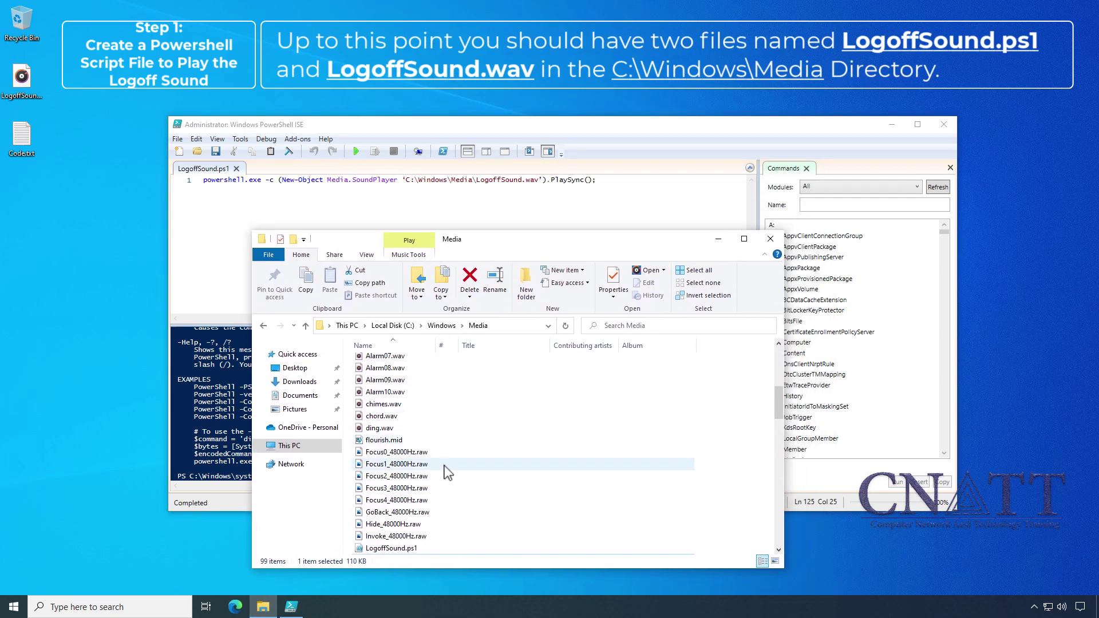
{"action": "scroll", "coordinate": [430, 527], "scroll_direction": "down", "scroll_amount": 3}
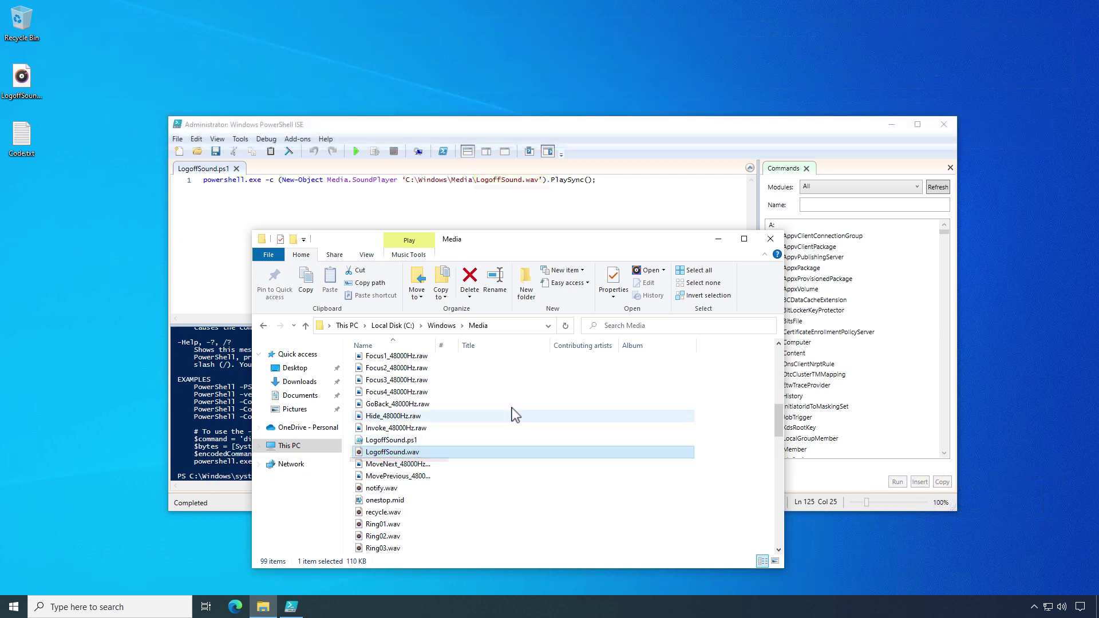
Close the Media folder window and PowerShell ISE.
{"action": "left_click", "coordinate": [770, 240]}
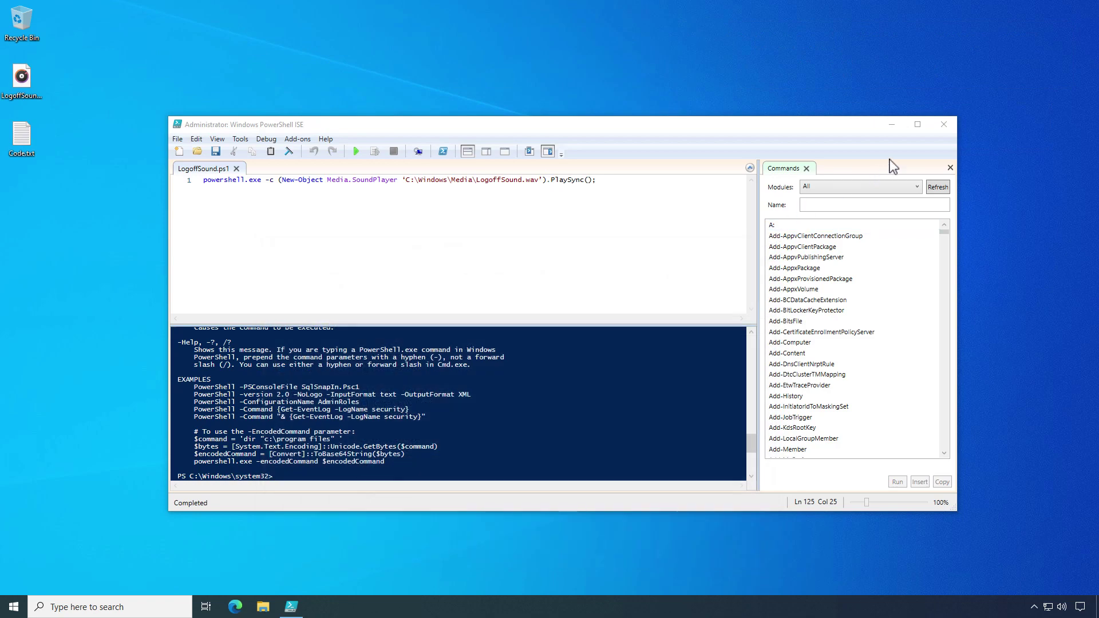
{"action": "left_click", "coordinate": [943, 124]}
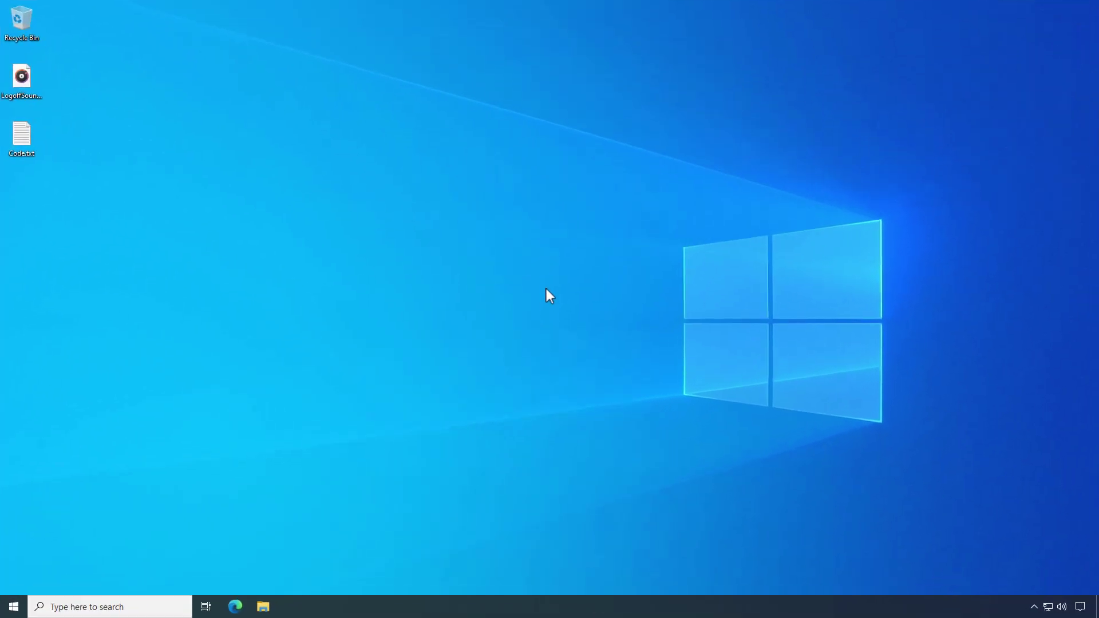
Launch the Local Group Policy Editor via a 'gpedit' search and widen its tree pane.
{"action": "left_click", "coordinate": [12, 607]}
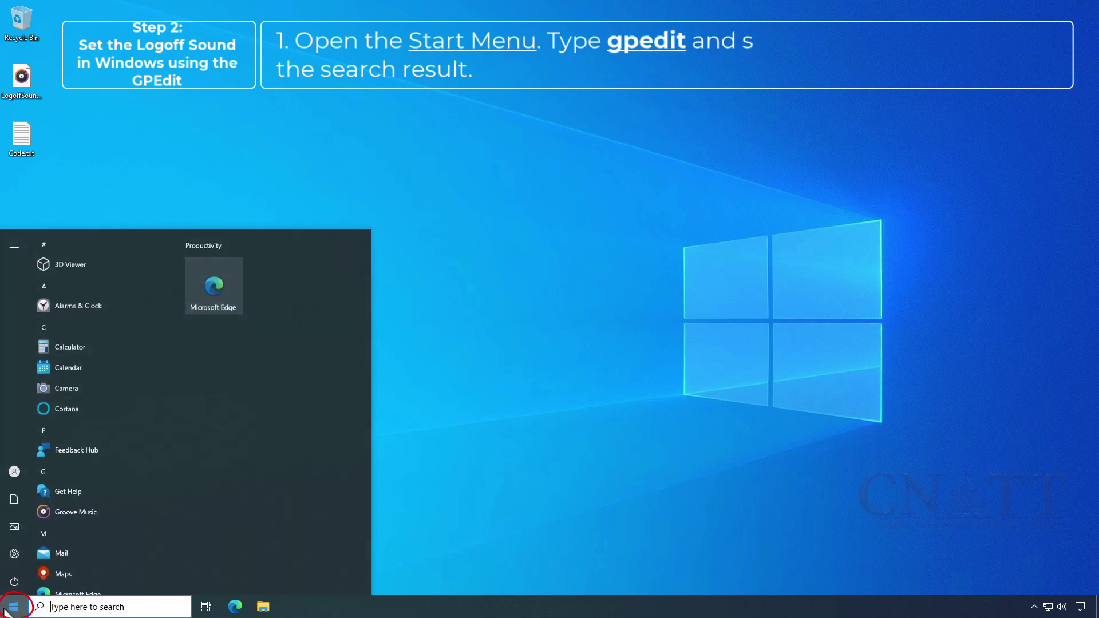
{"action": "type", "text": "g"}
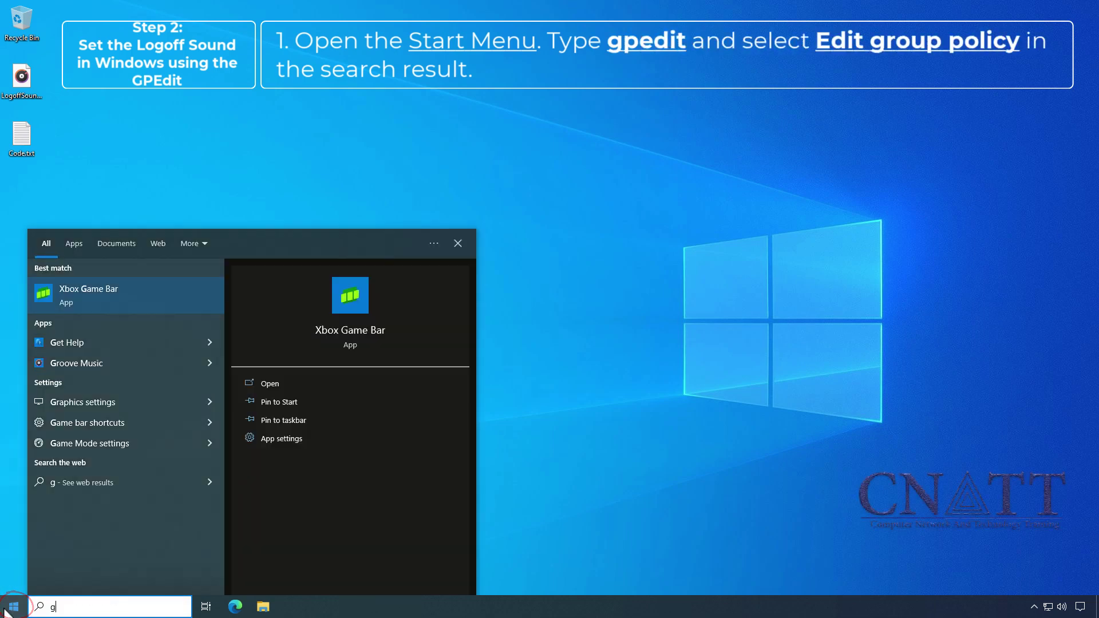
{"action": "type", "text": "ped"}
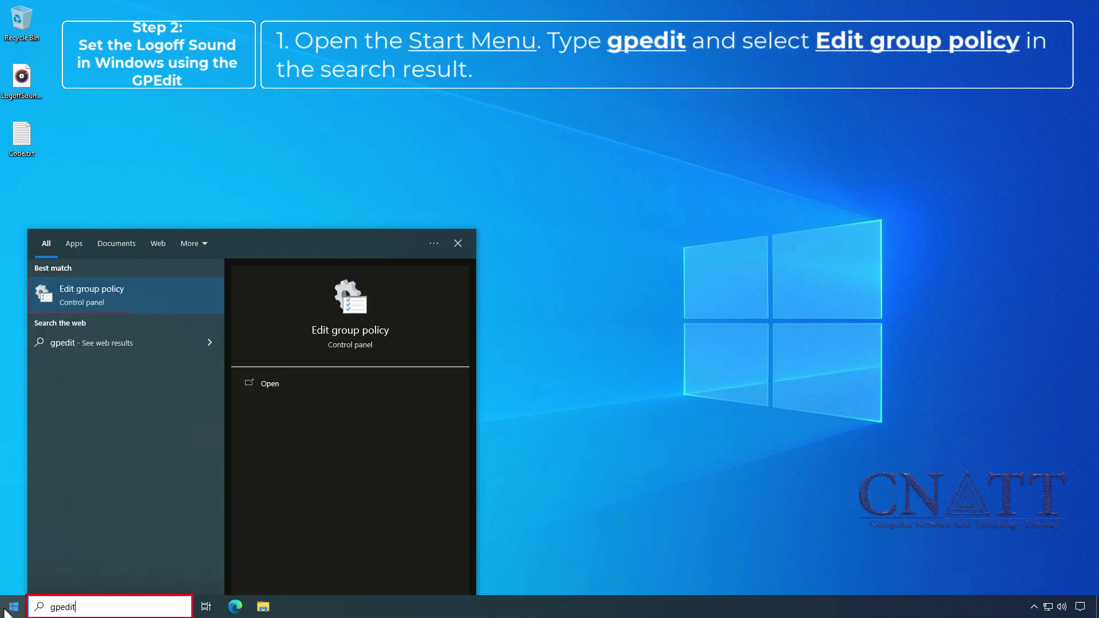
{"action": "type", "text": "it"}
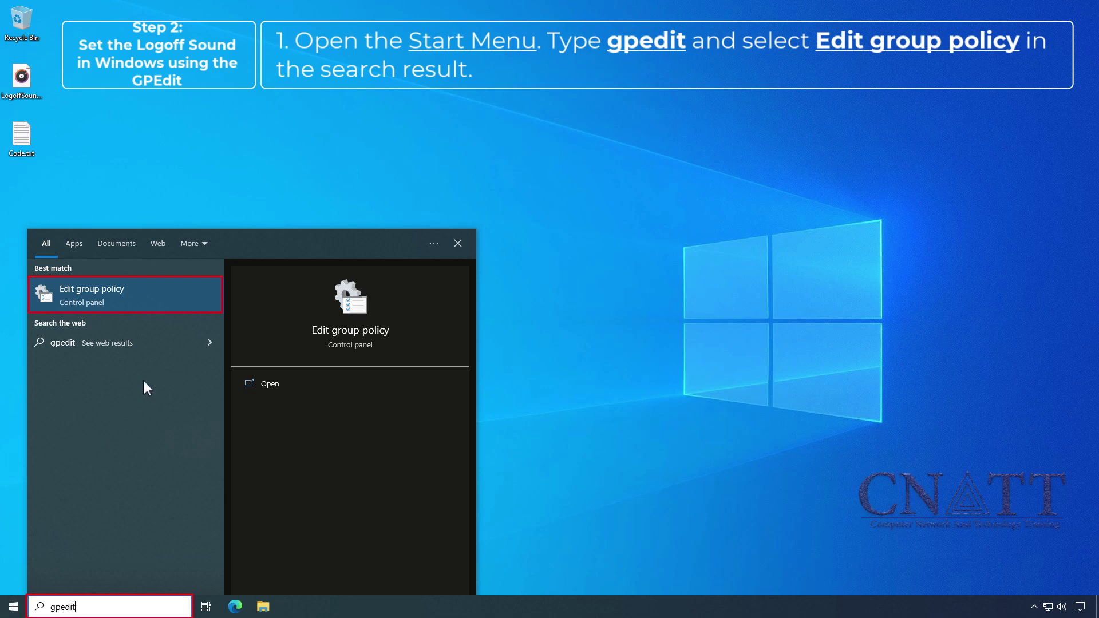
{"action": "left_click", "coordinate": [181, 300]}
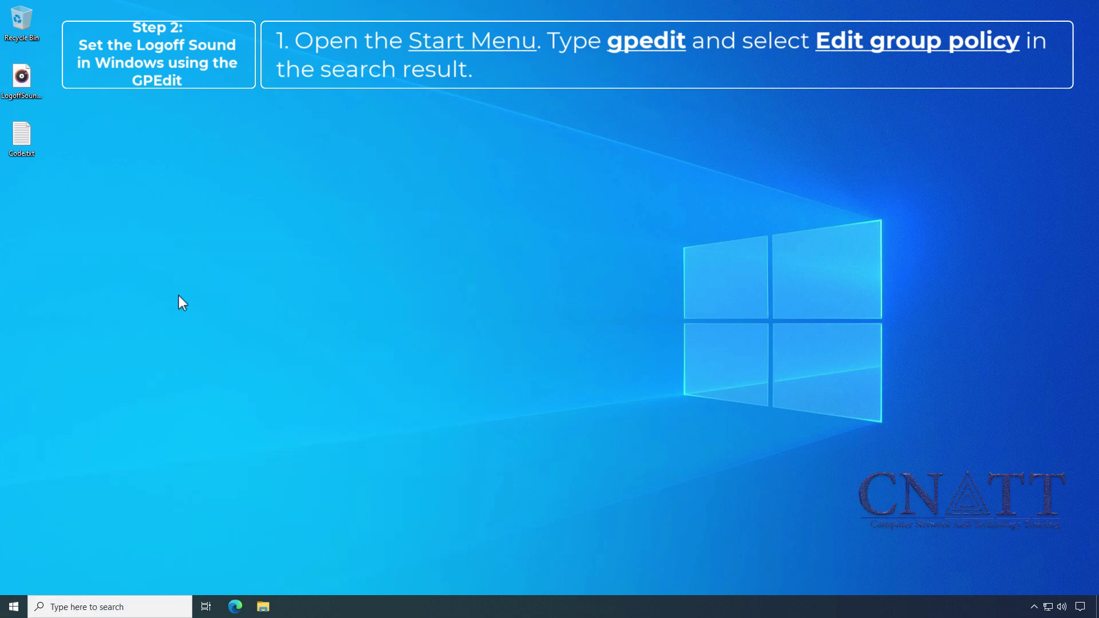
{"action": "left_click_drag", "start_coordinate": [184, 298], "coordinate": [227, 297]}
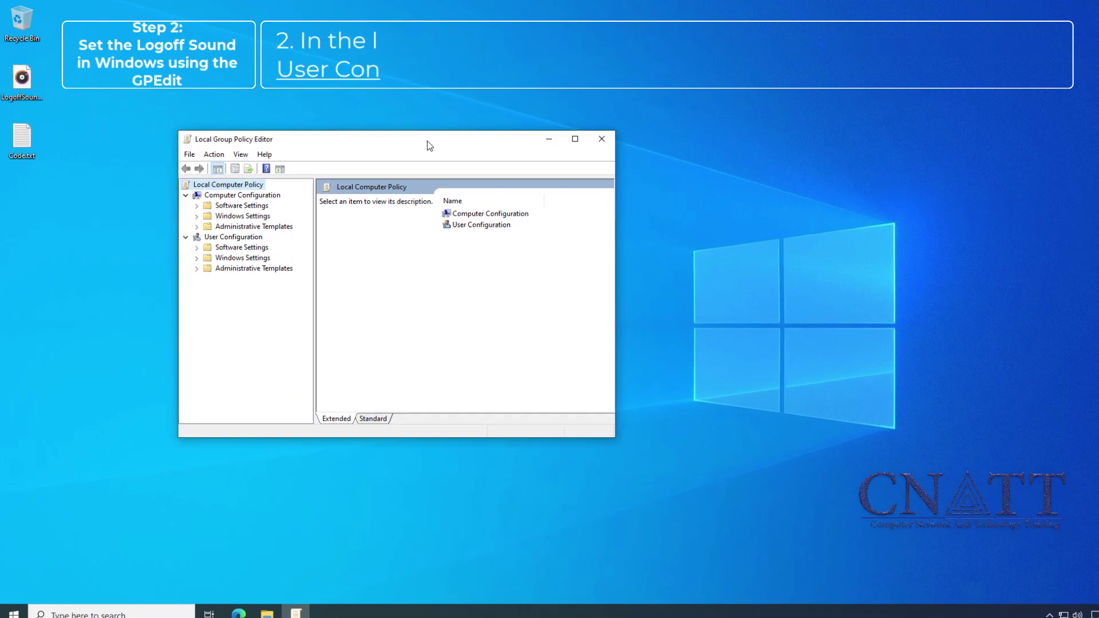
Open the Logoff Properties dialog under User Configuration > Windows Settings > Scripts (Logon/Logoff).
{"action": "left_click", "coordinate": [222, 293]}
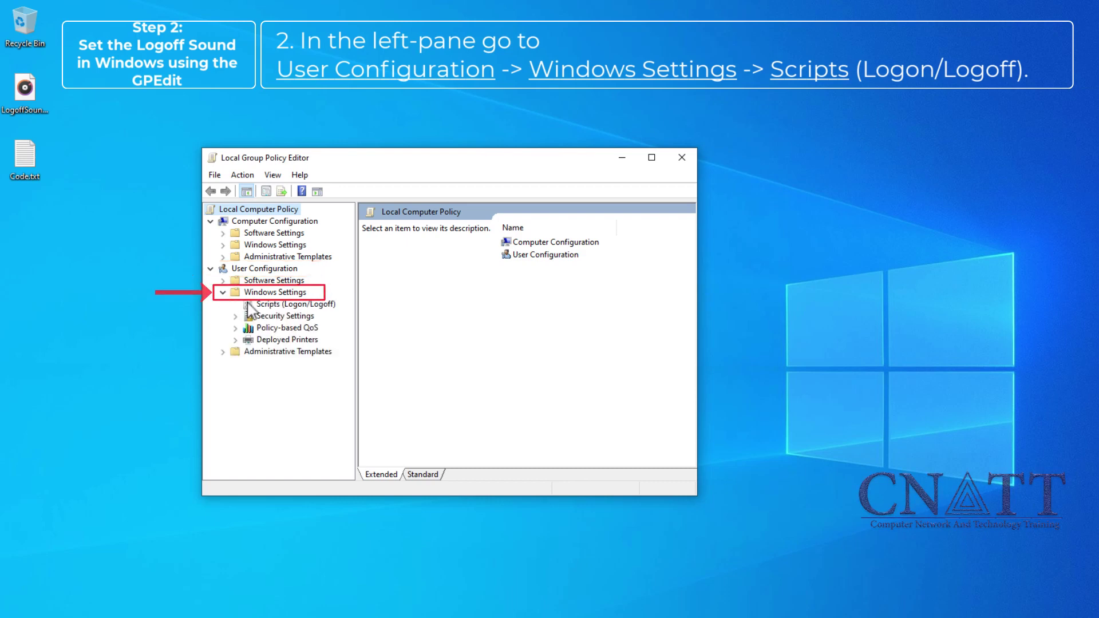
{"action": "left_click", "coordinate": [279, 306]}
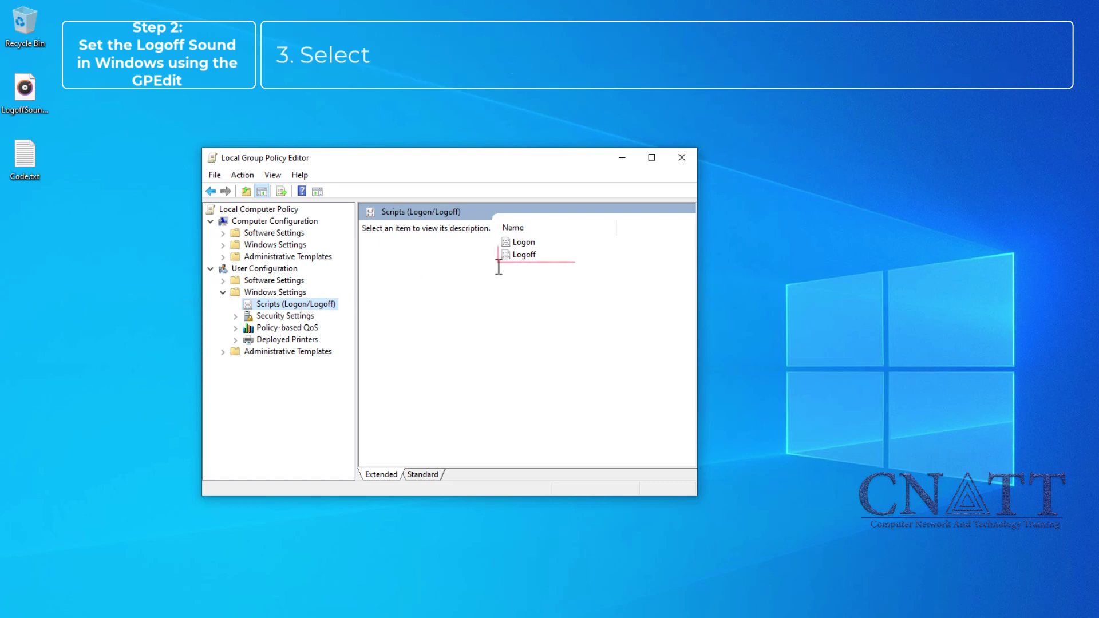
{"action": "left_click", "coordinate": [525, 257]}
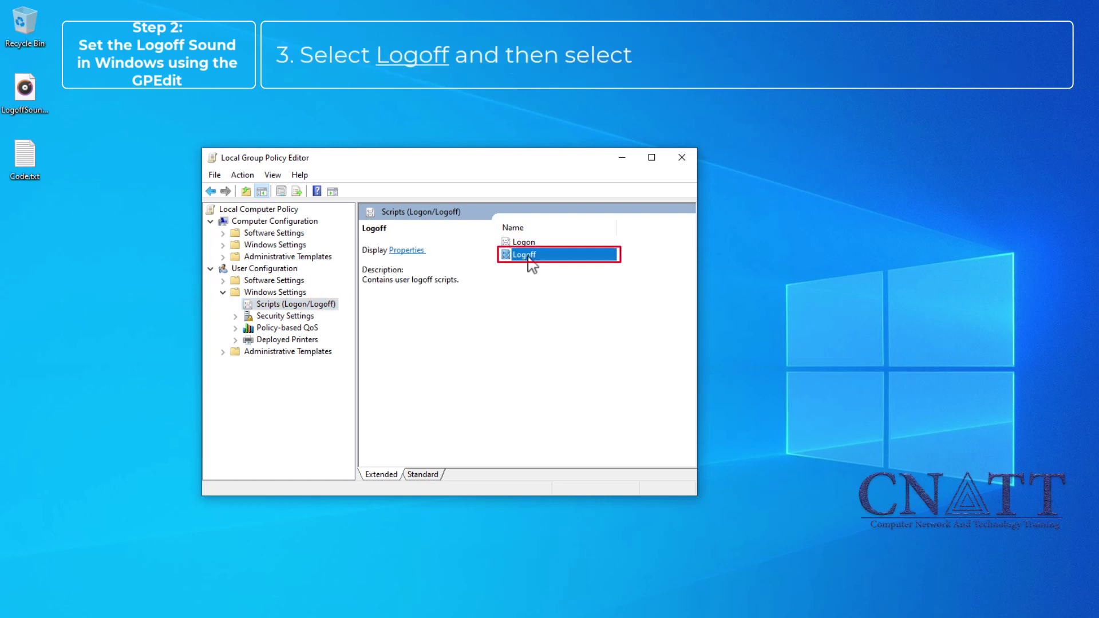
{"action": "left_click", "coordinate": [416, 253]}
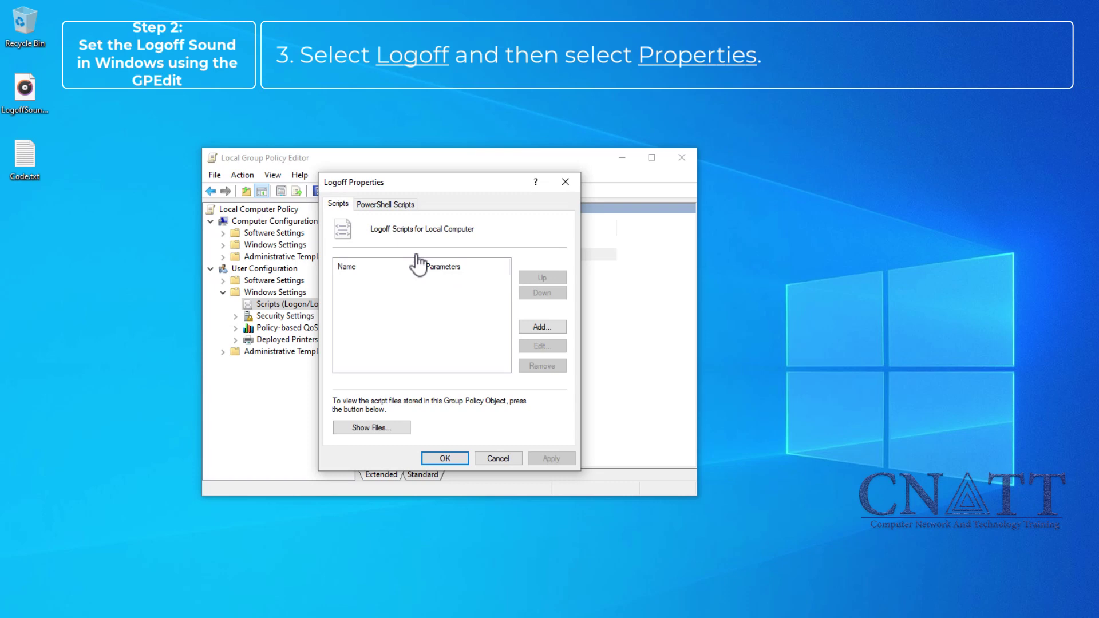
Add a new PowerShell logoff script and select the file C:\Windows\Media\LogoffSound.ps1.
{"action": "left_click", "coordinate": [412, 207]}
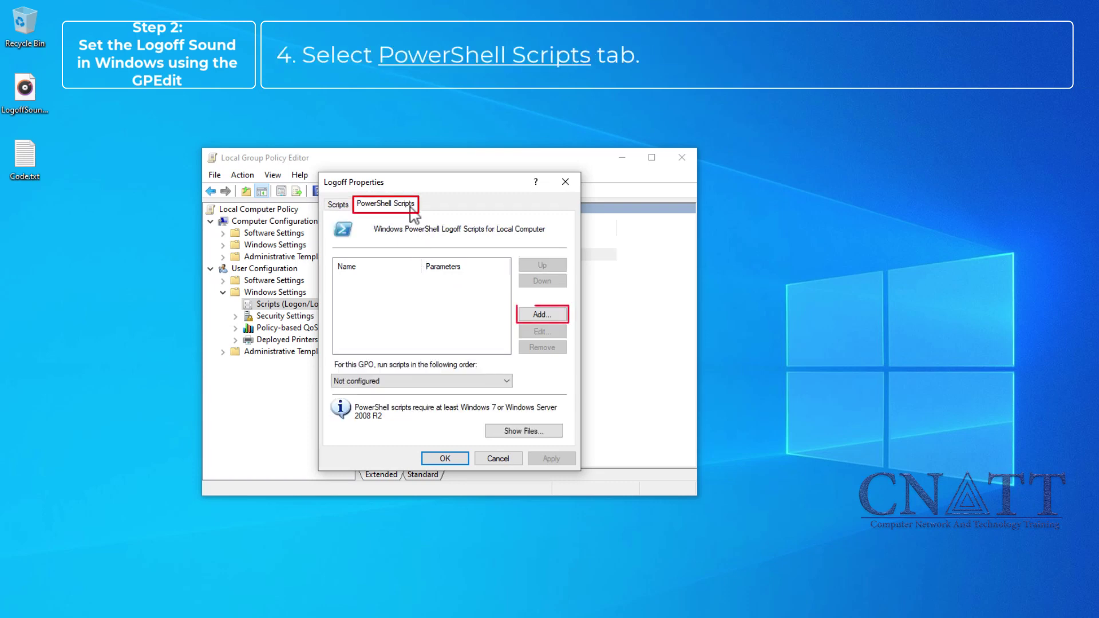
{"action": "left_click", "coordinate": [562, 323]}
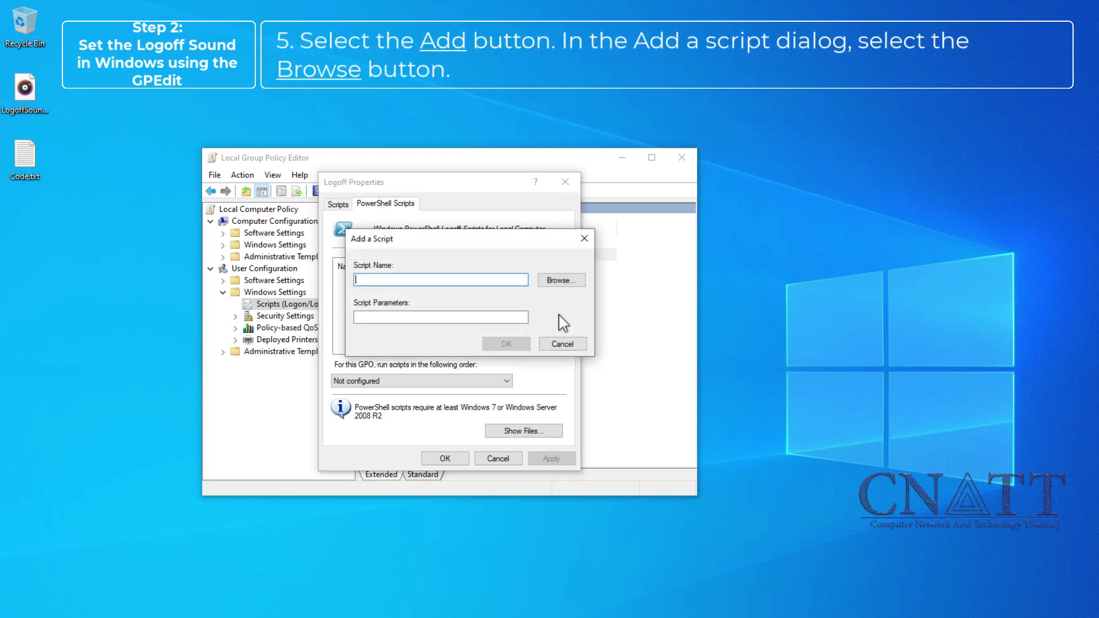
{"action": "left_click", "coordinate": [578, 292]}
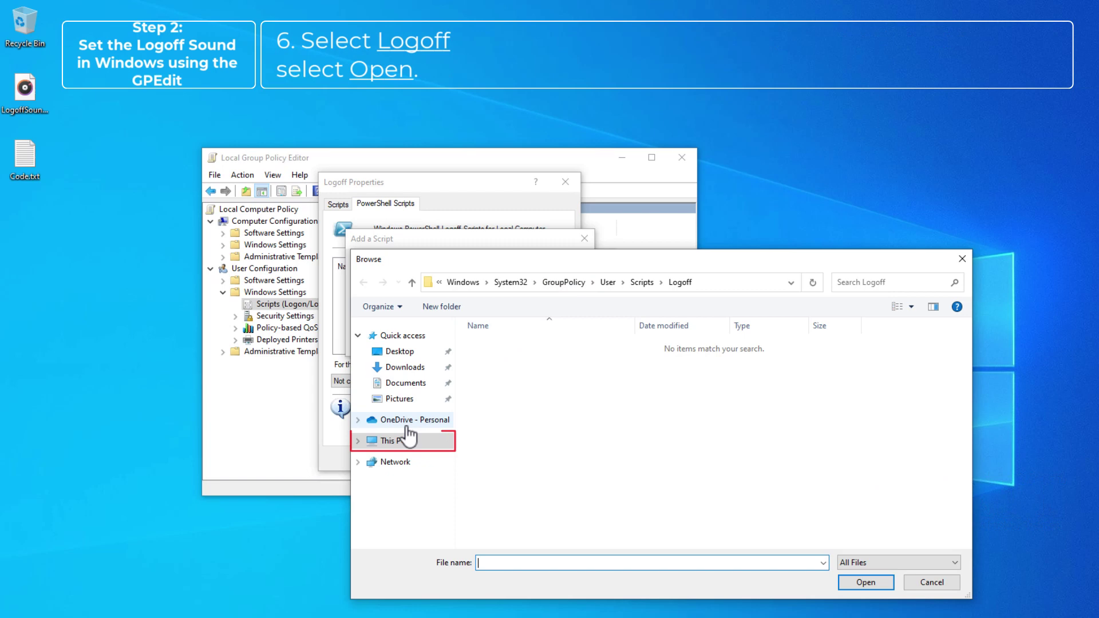
{"action": "left_click", "coordinate": [394, 442]}
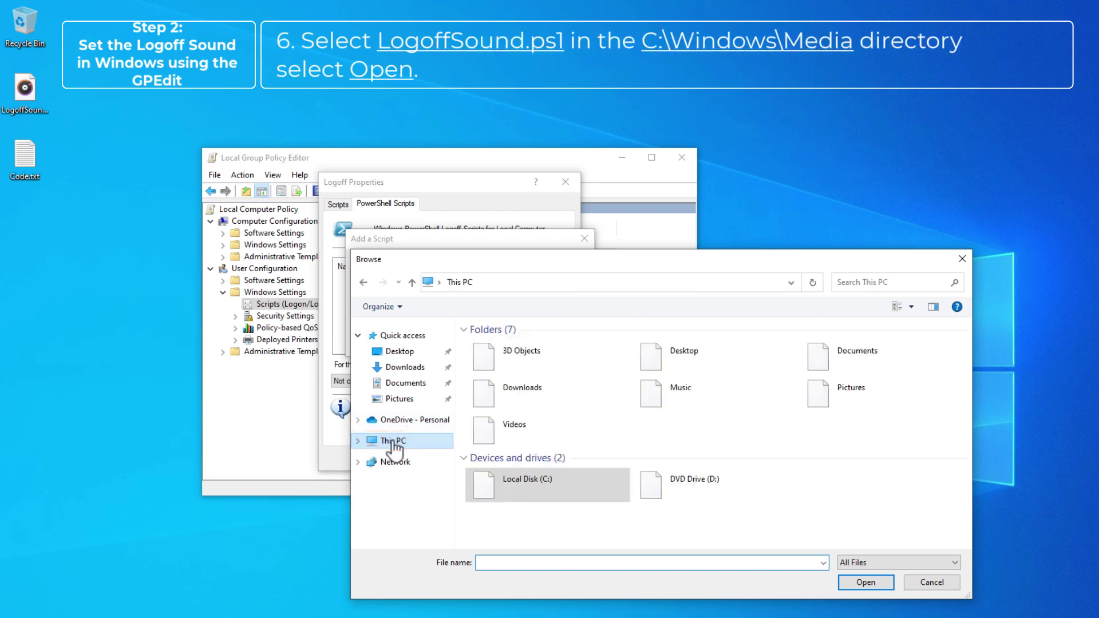
{"action": "double_click", "coordinate": [530, 491]}
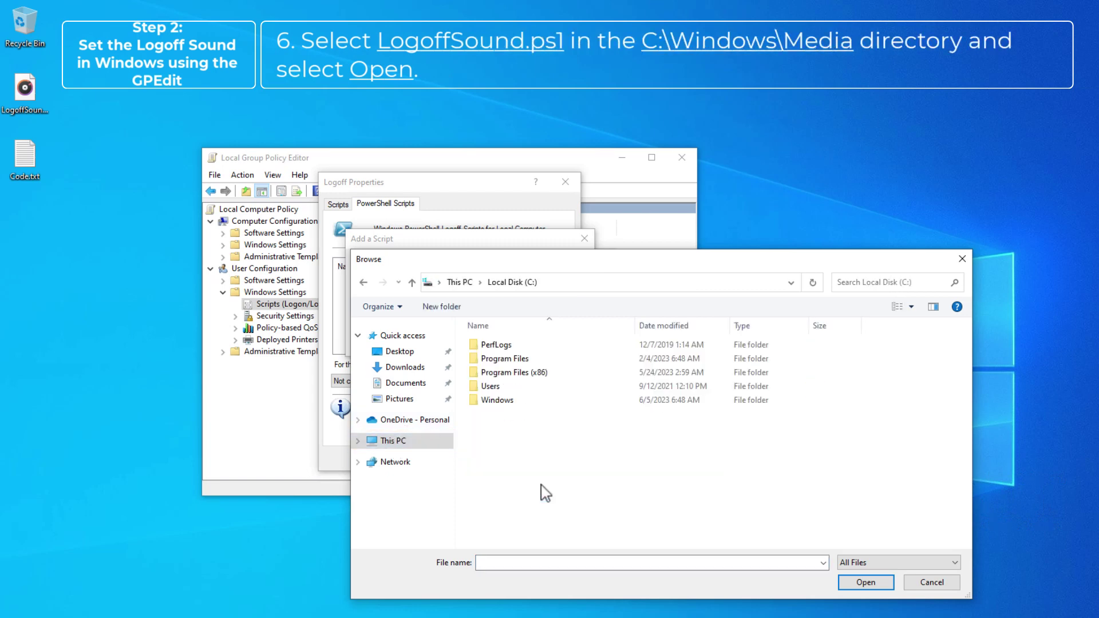
{"action": "double_click", "coordinate": [504, 400]}
{"action": "left_click_drag", "start_coordinate": [964, 358], "coordinate": [966, 402]}
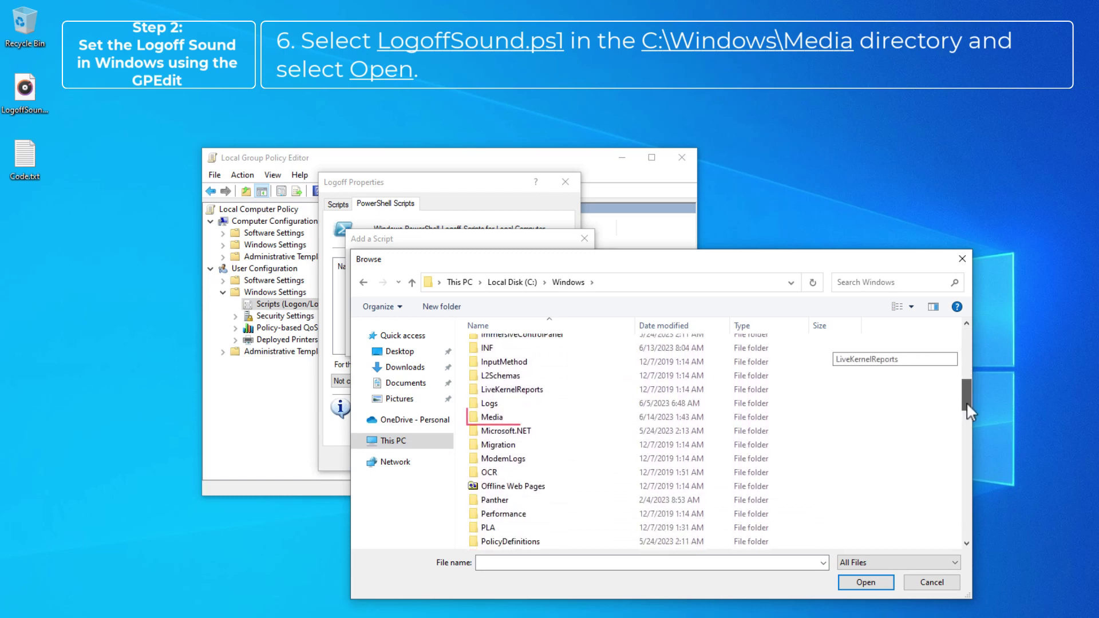
{"action": "double_click", "coordinate": [511, 418]}
{"action": "key", "text": "l"}
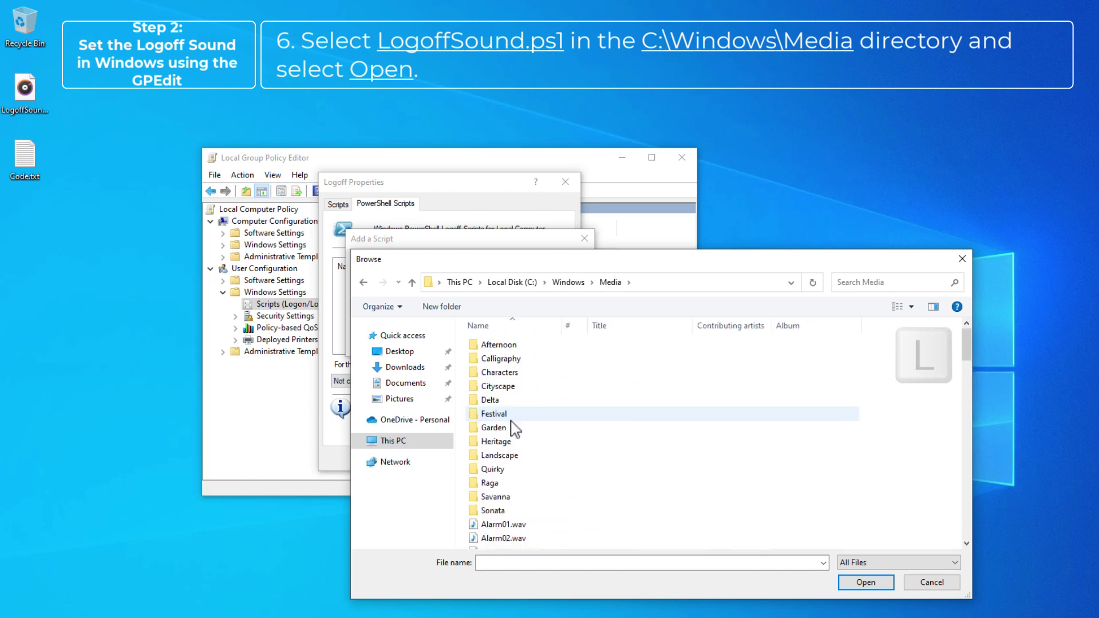
{"action": "key", "text": "l"}
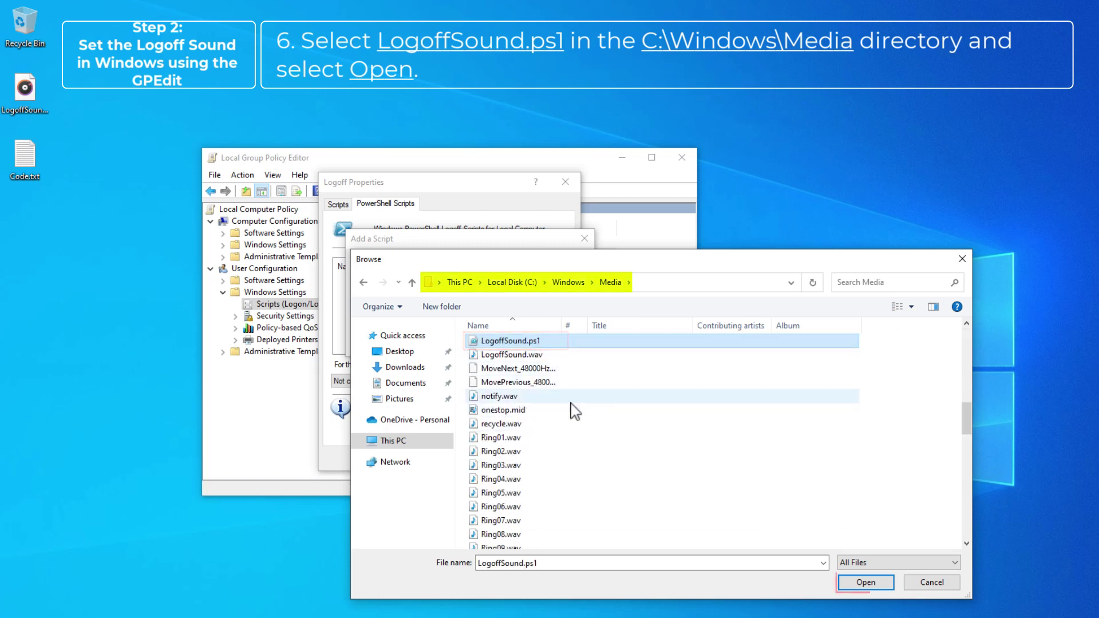
Add LogoffSound.ps1 as a logoff script, set PowerShell scripts to run first, and apply.
{"action": "left_click", "coordinate": [862, 582]}
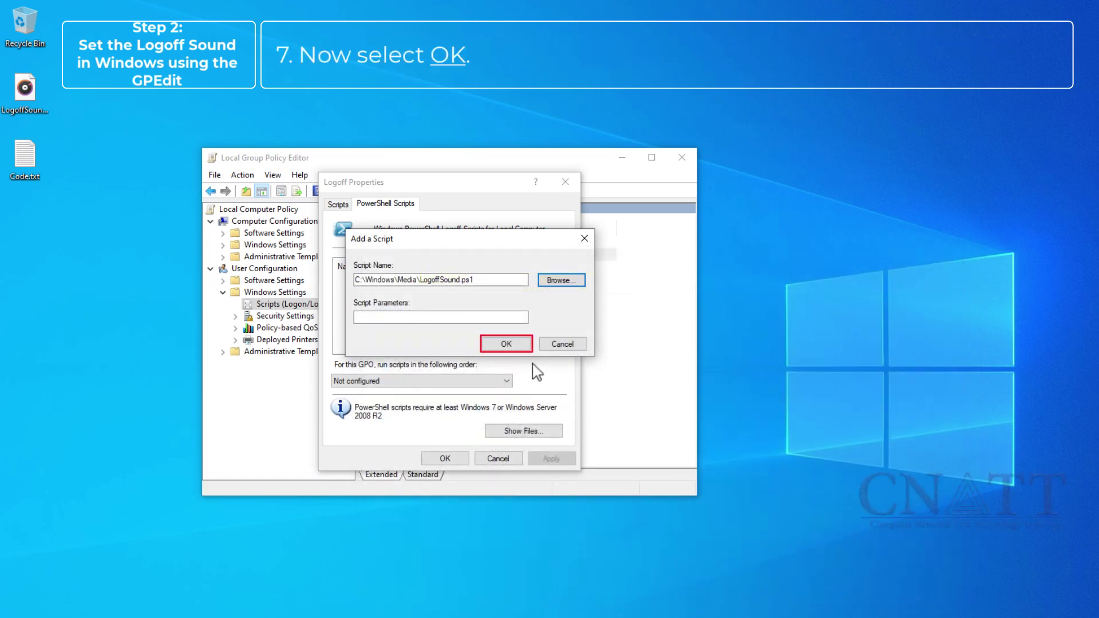
{"action": "left_click", "coordinate": [506, 344]}
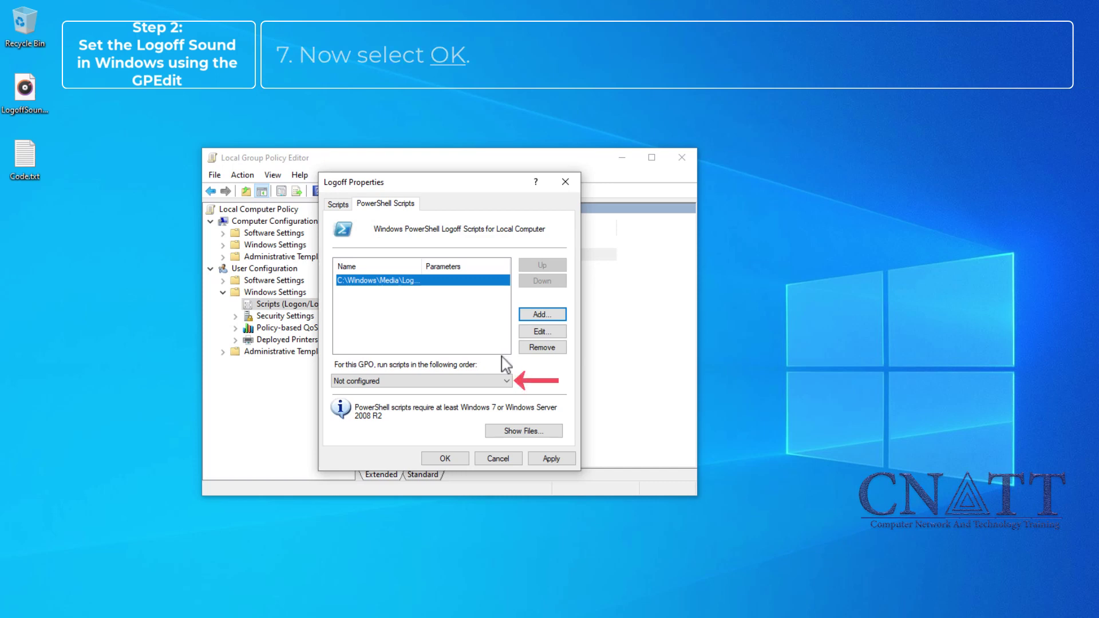
{"action": "left_click", "coordinate": [507, 381]}
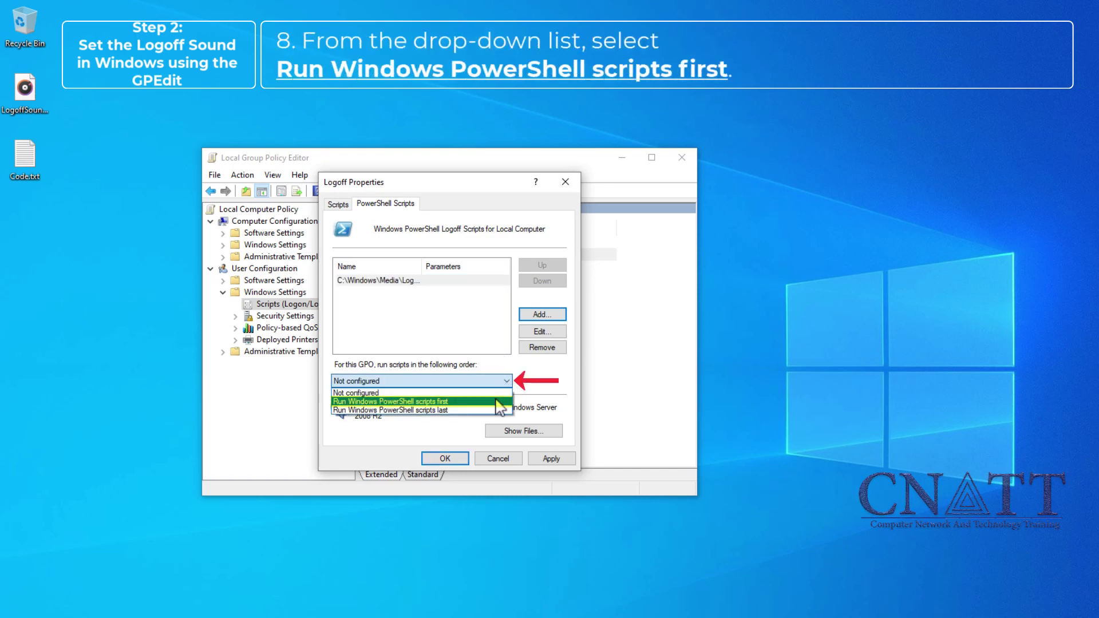
{"action": "left_click", "coordinate": [500, 401]}
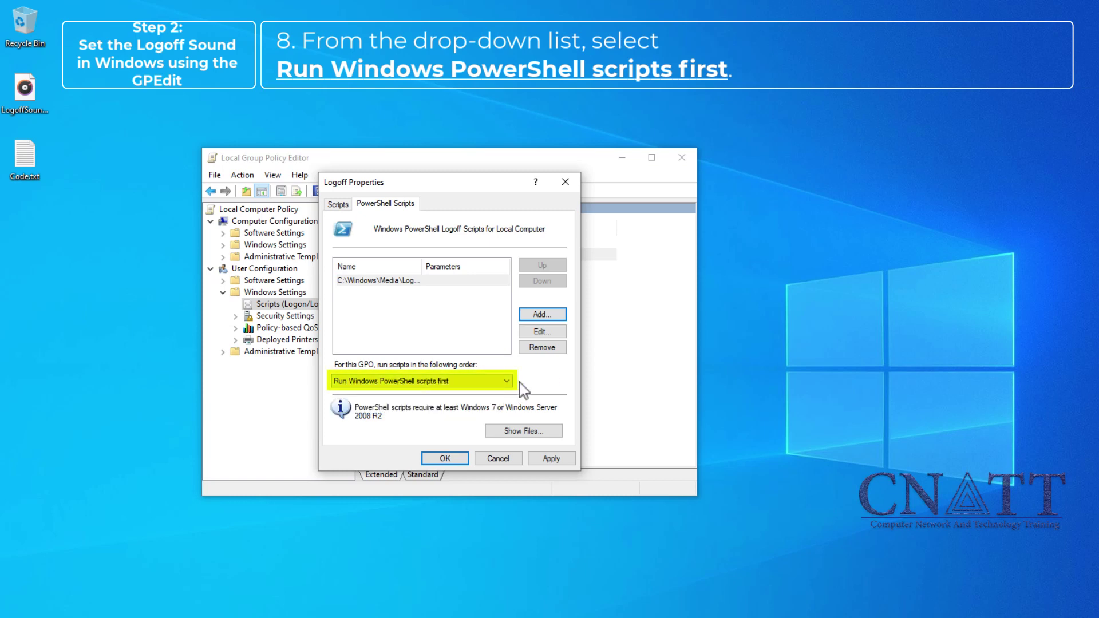
{"action": "left_click", "coordinate": [559, 463]}
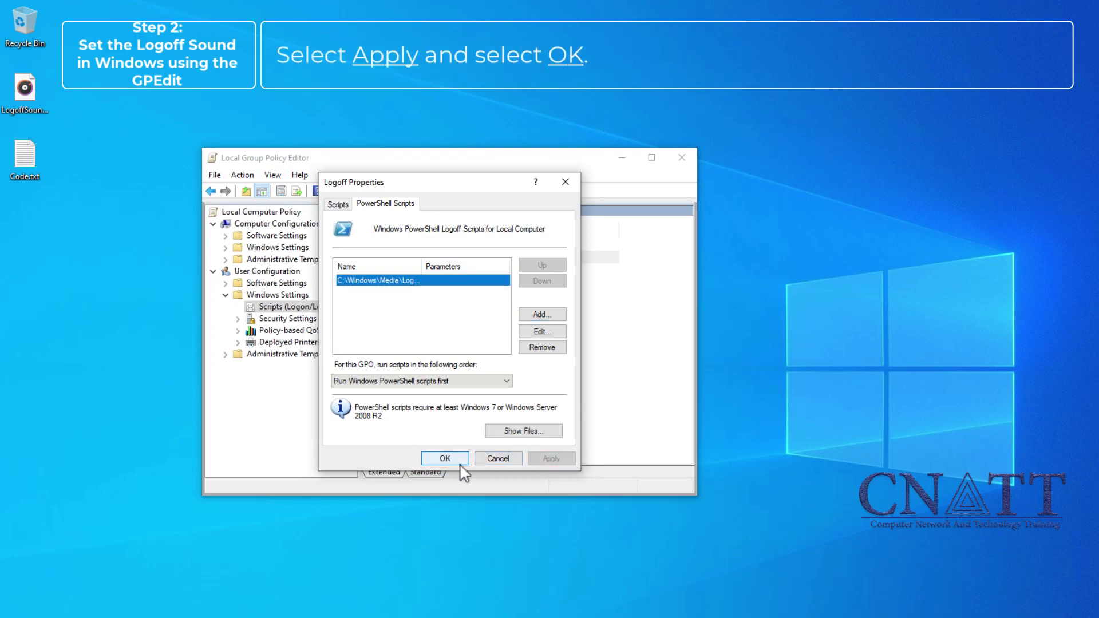
{"action": "left_click", "coordinate": [445, 458]}
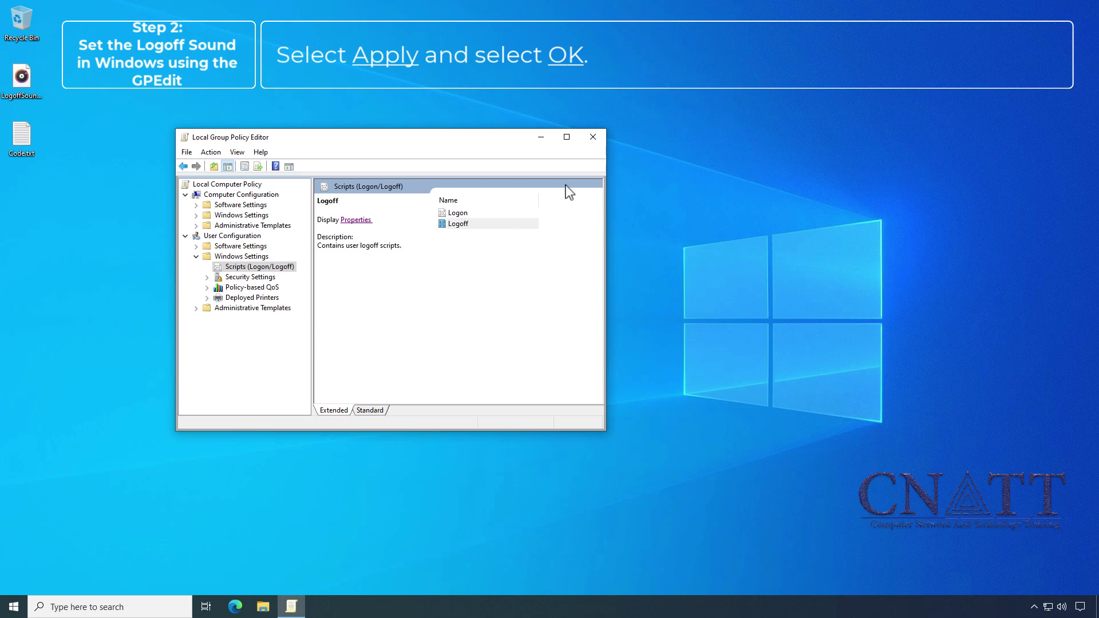
Close Local Group Policy Editor and sign out of Windows through the Start menu account options.
{"action": "left_click", "coordinate": [602, 137]}
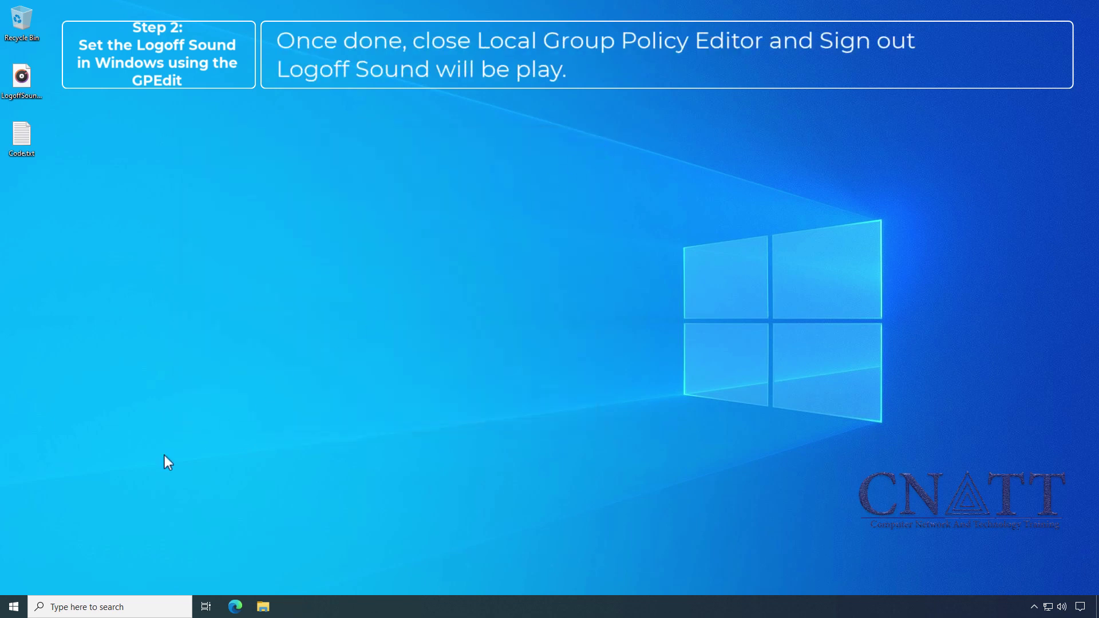
{"action": "left_click", "coordinate": [14, 606]}
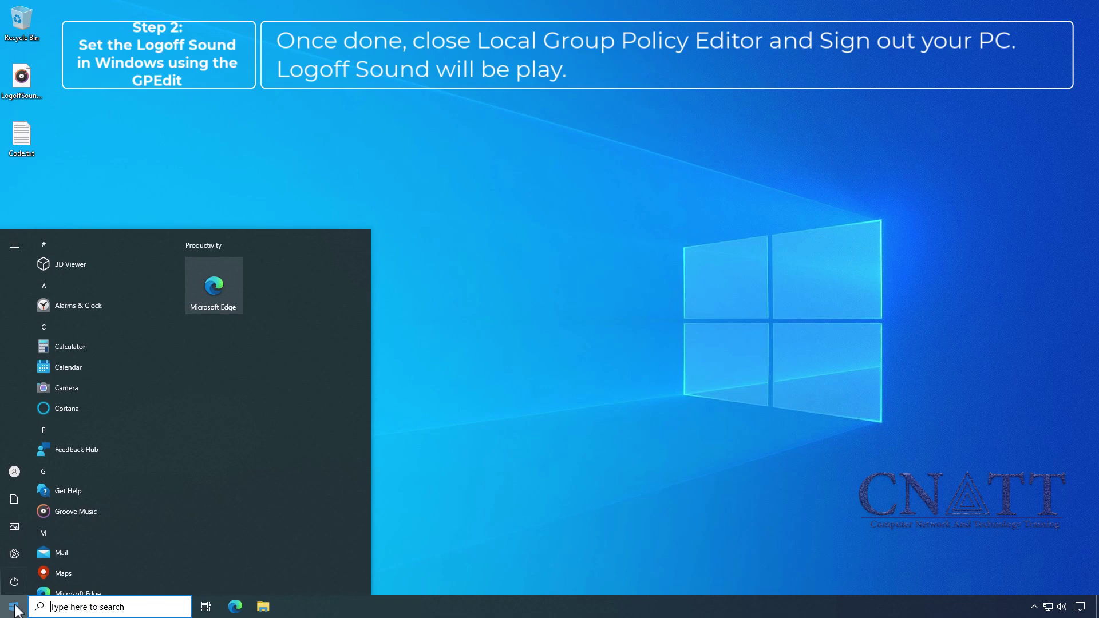
{"action": "left_click", "coordinate": [22, 475]}
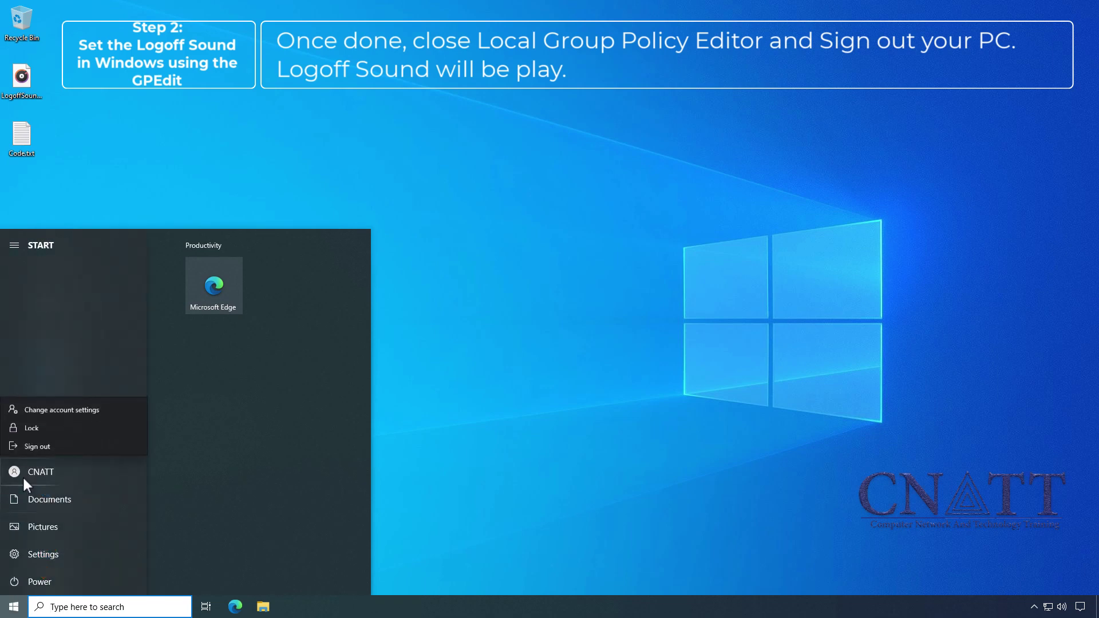
{"action": "left_click", "coordinate": [32, 447]}
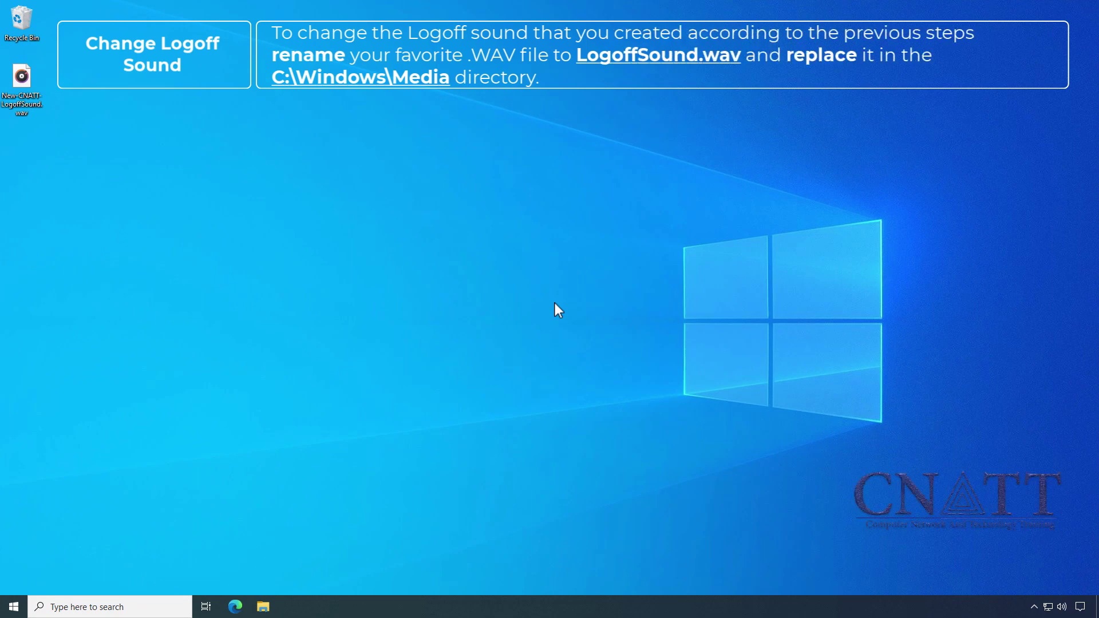
Rename the desktop WAV file to LogoffSound.wav and copy it.
{"action": "right_click", "coordinate": [25, 109]}
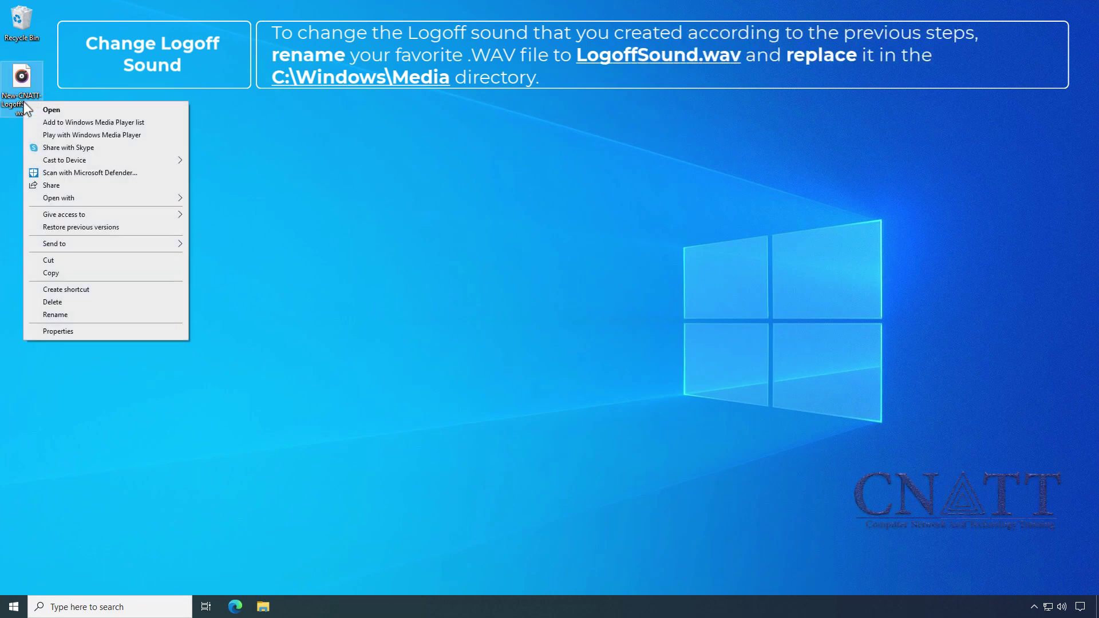
{"action": "left_click", "coordinate": [79, 315]}
{"action": "type", "text": "Lo"}
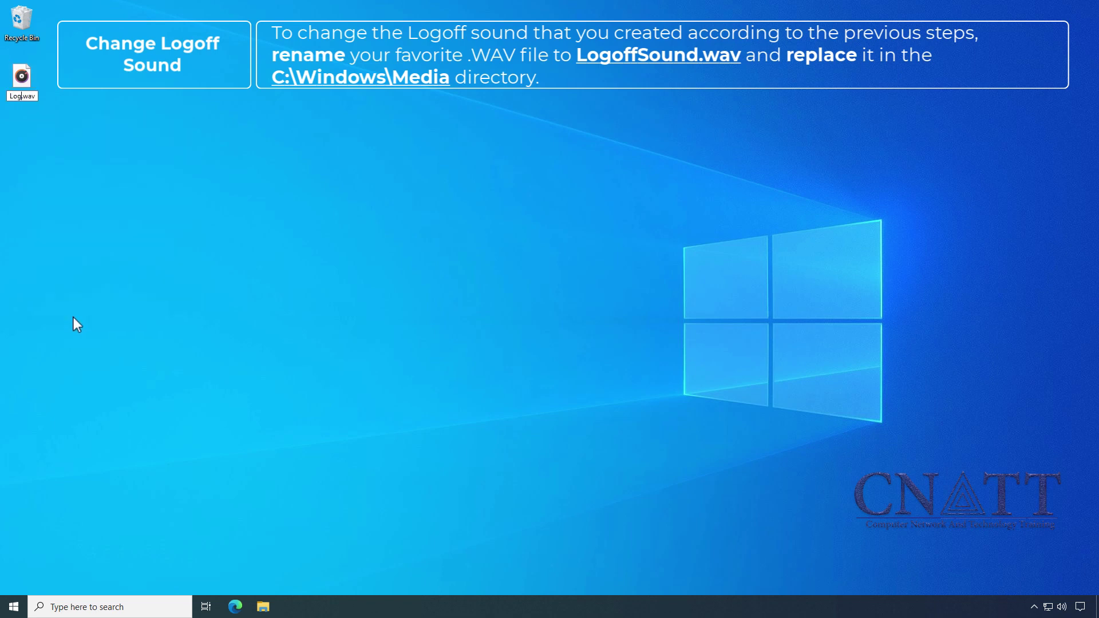
{"action": "type", "text": "goffSound"}
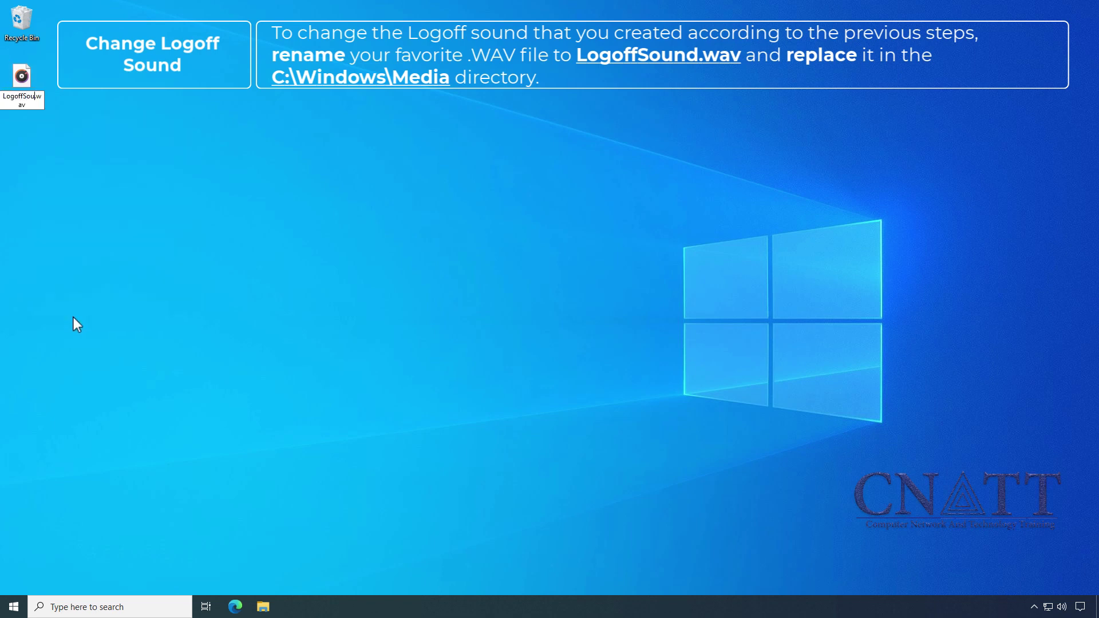
{"action": "key", "text": "Return"}
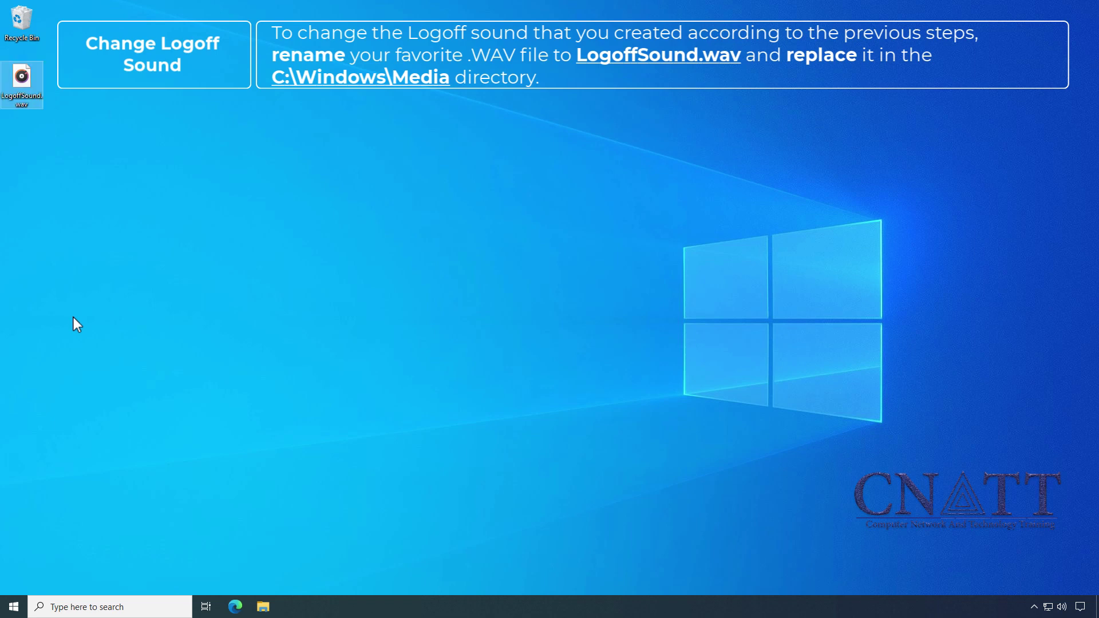
{"action": "right_click", "coordinate": [29, 99]}
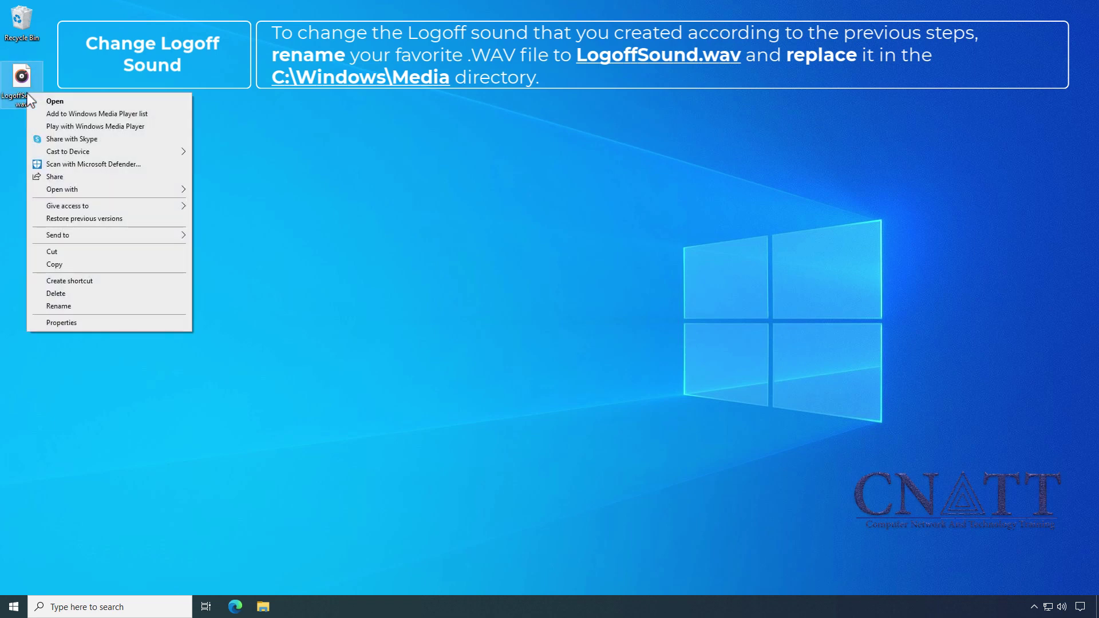
{"action": "left_click", "coordinate": [91, 265]}
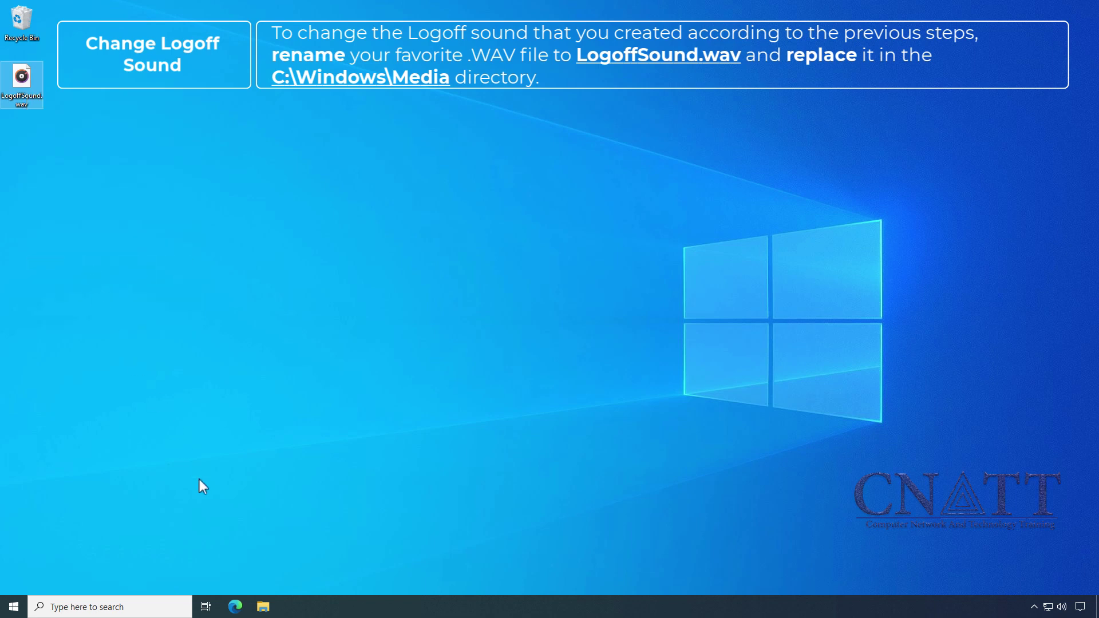
Paste LogoffSound.wav into C:\Windows\Media, replacing the existing file with administrator permission.
{"action": "left_click", "coordinate": [263, 607]}
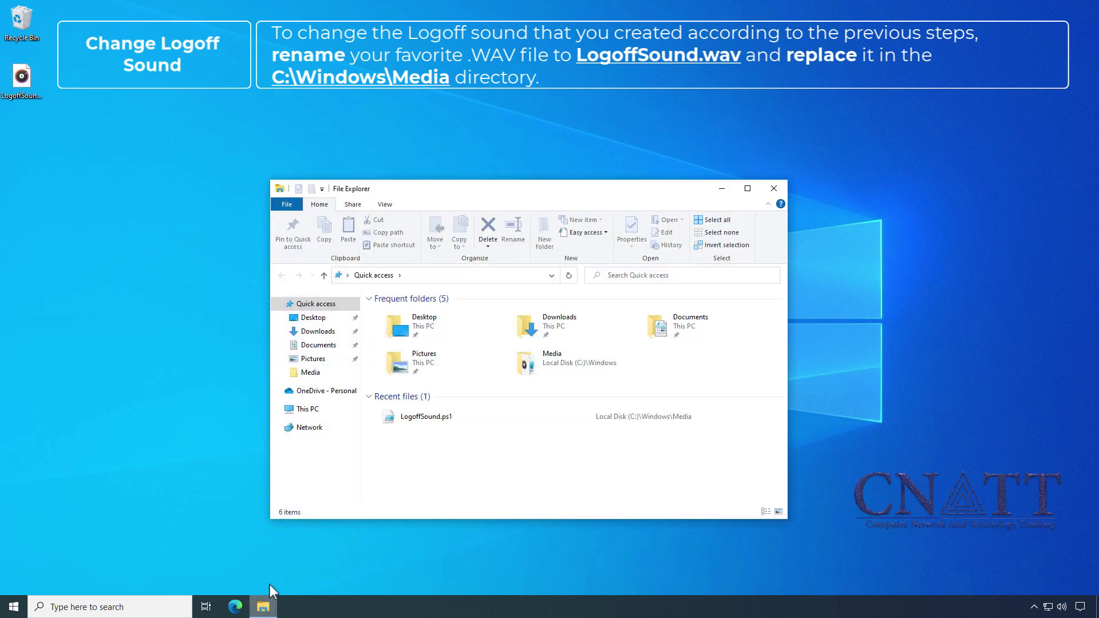
{"action": "left_click", "coordinate": [307, 409]}
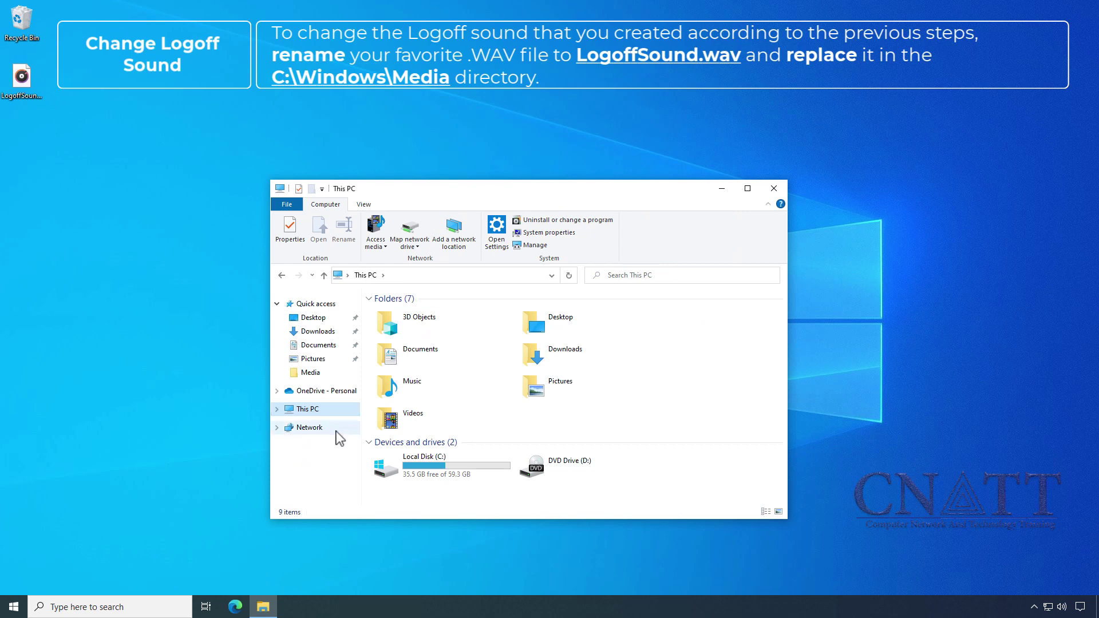
{"action": "left_click", "coordinate": [397, 465]}
{"action": "double_click", "coordinate": [397, 462]}
{"action": "double_click", "coordinate": [409, 362]}
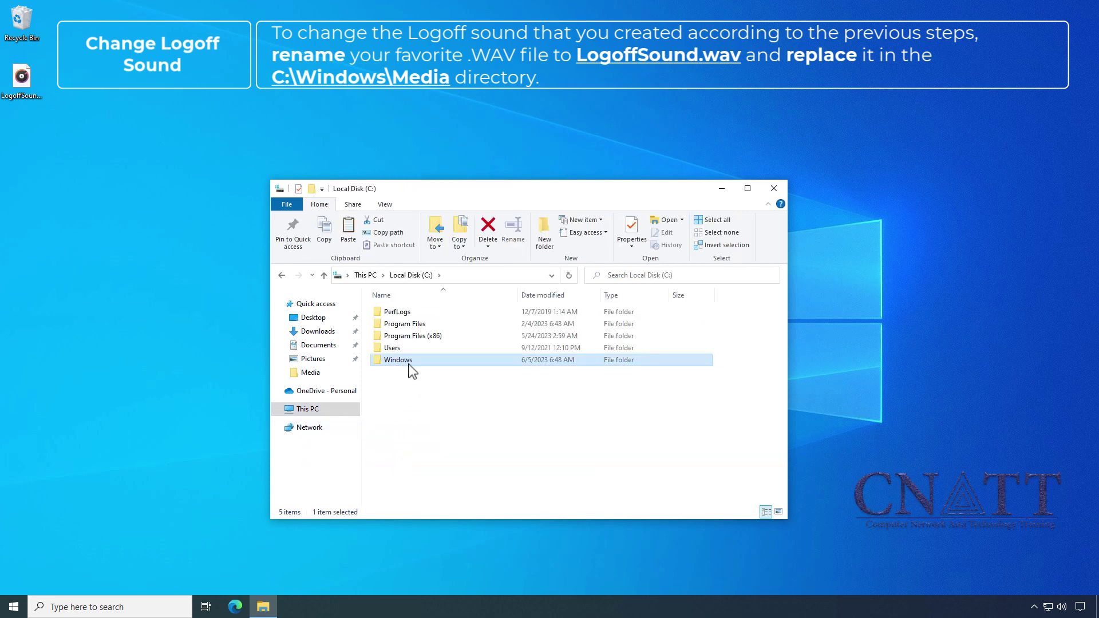
{"action": "key", "text": "m"}
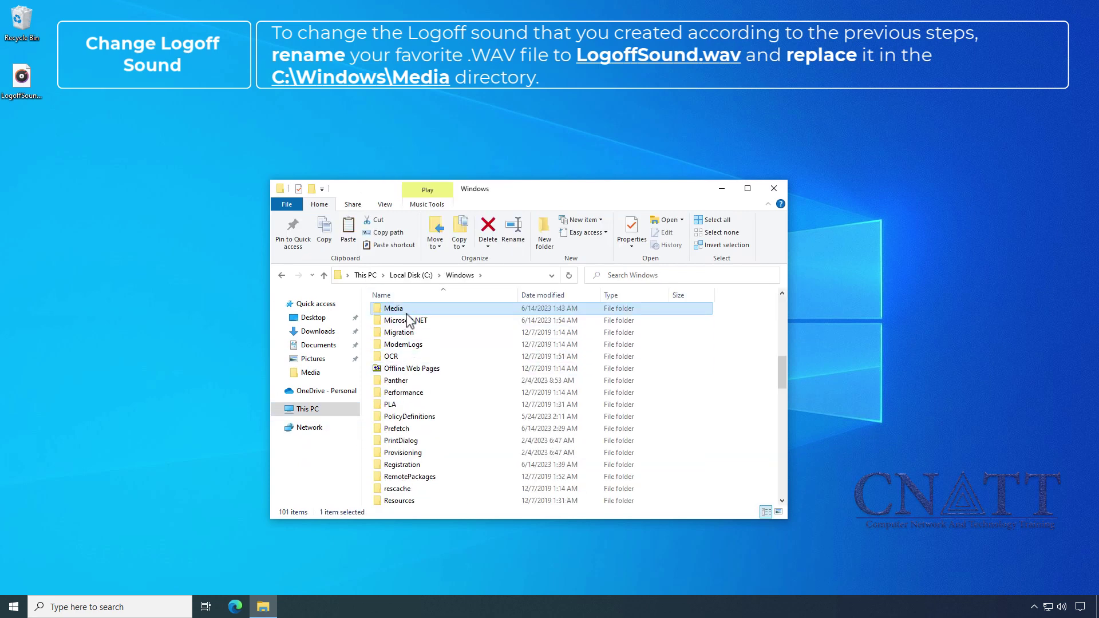
{"action": "double_click", "coordinate": [407, 312]}
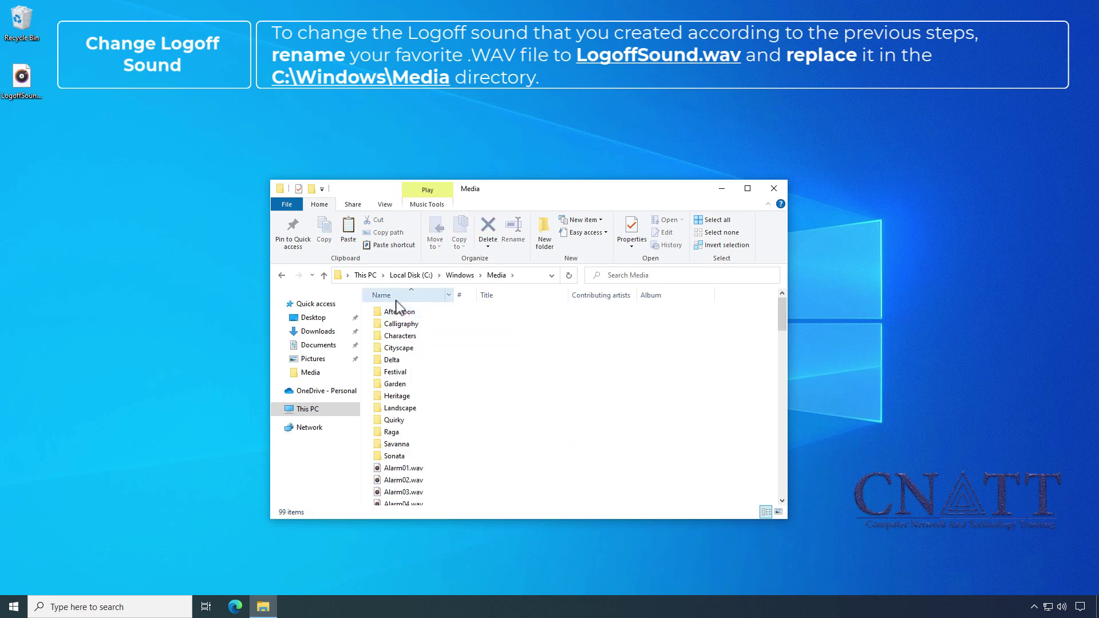
{"action": "left_click", "coordinate": [349, 240]}
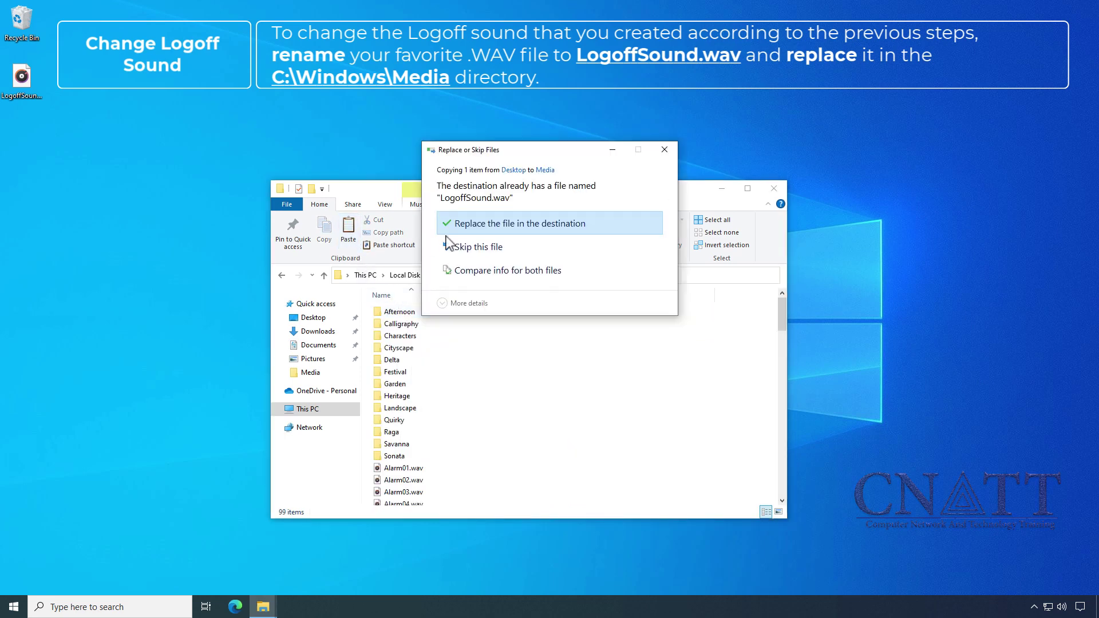
{"action": "left_click", "coordinate": [570, 229]}
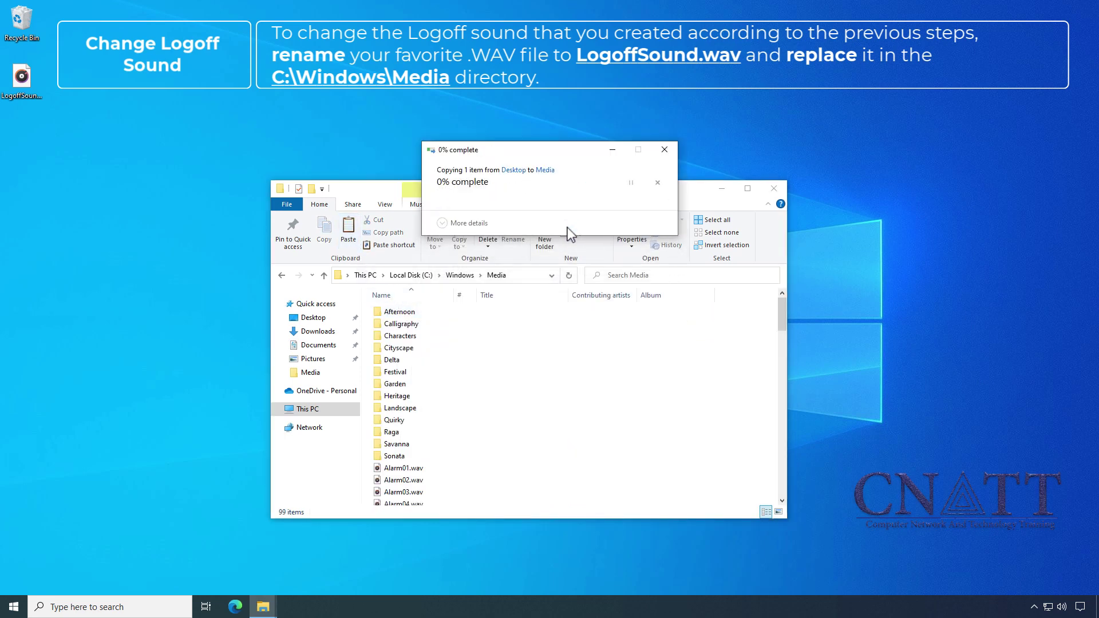
{"action": "left_click", "coordinate": [520, 227]}
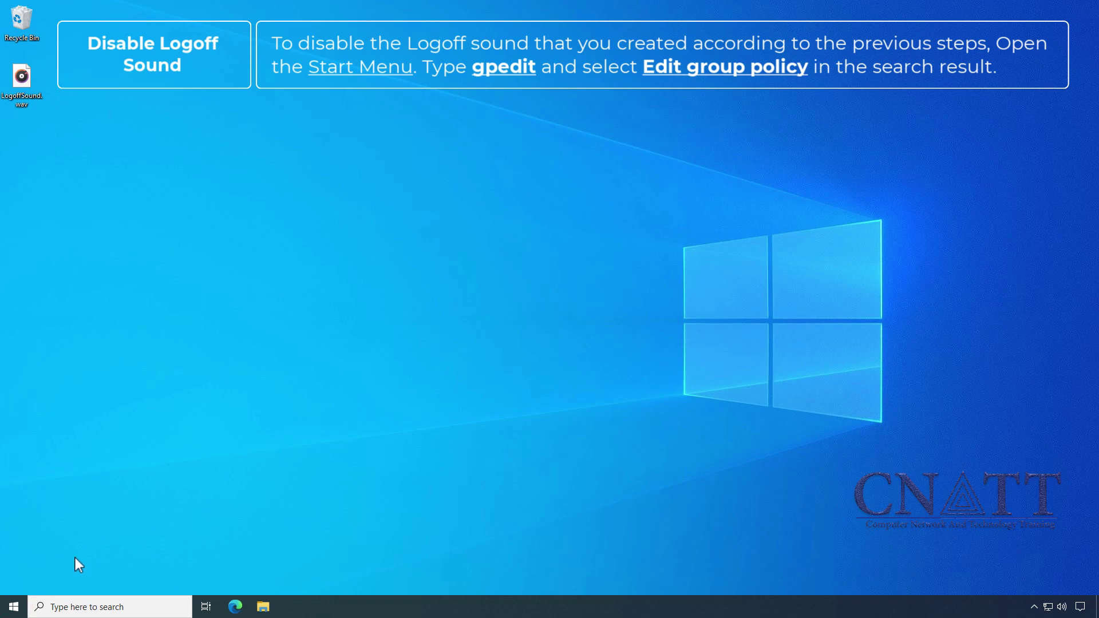
Launch gpedit and go to User Configuration > Windows Settings > Scripts (Logon/Logoff).
{"action": "left_click", "coordinate": [16, 598]}
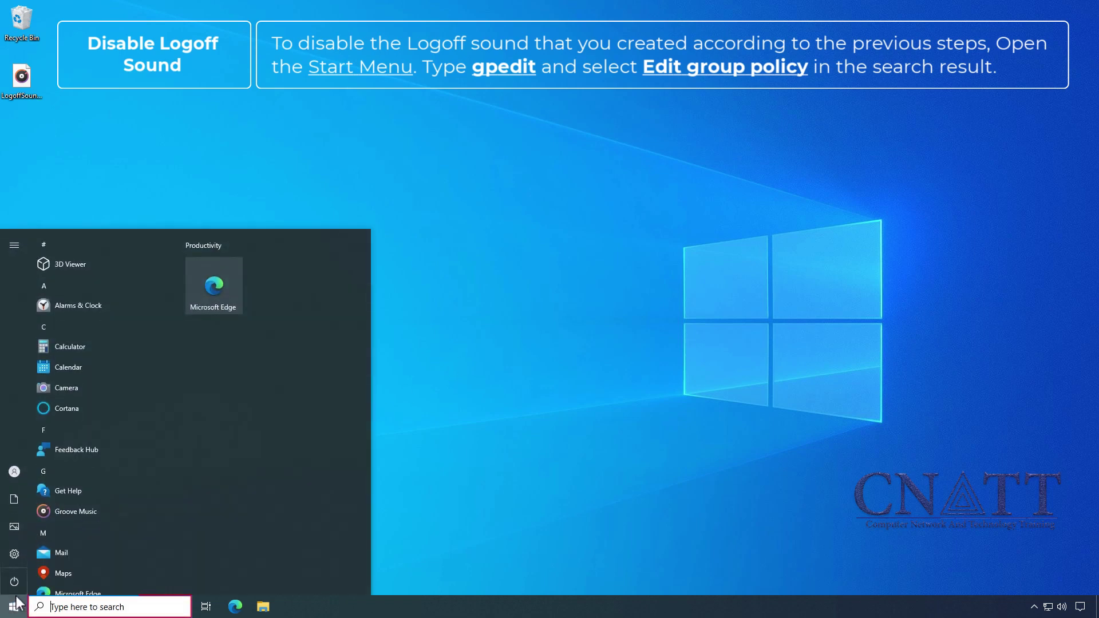
{"action": "type", "text": "gpedi"}
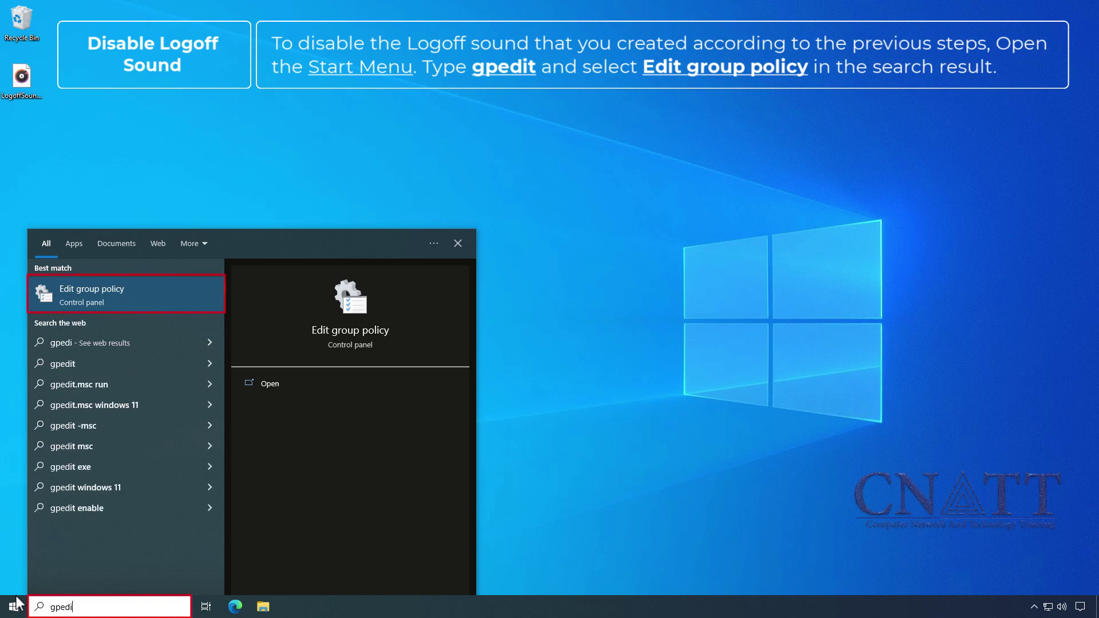
{"action": "type", "text": "t"}
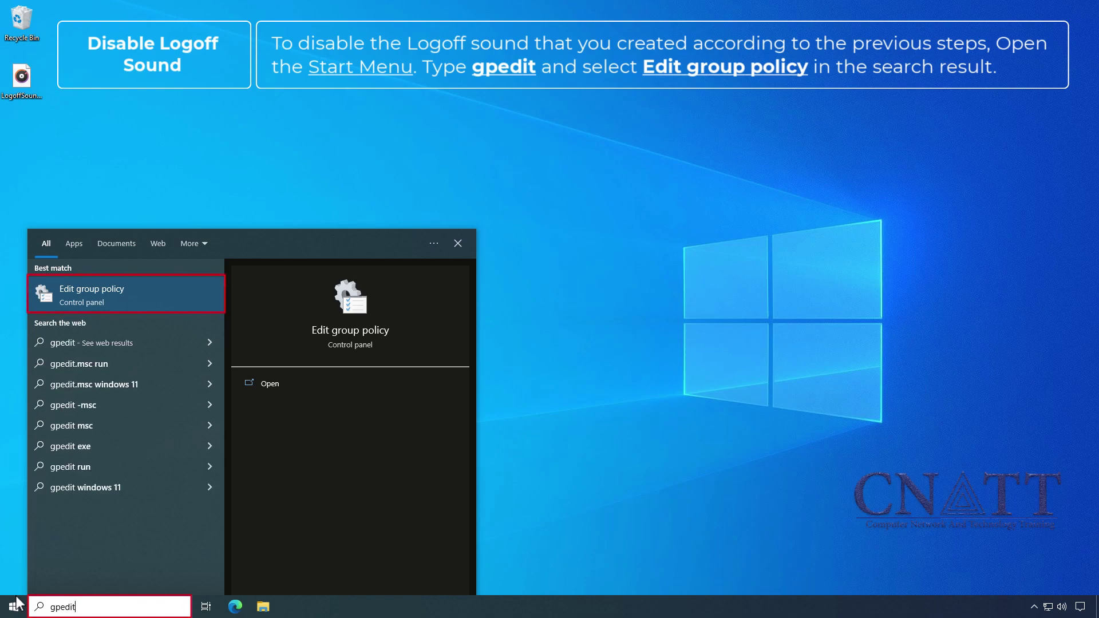
{"action": "left_click", "coordinate": [172, 298]}
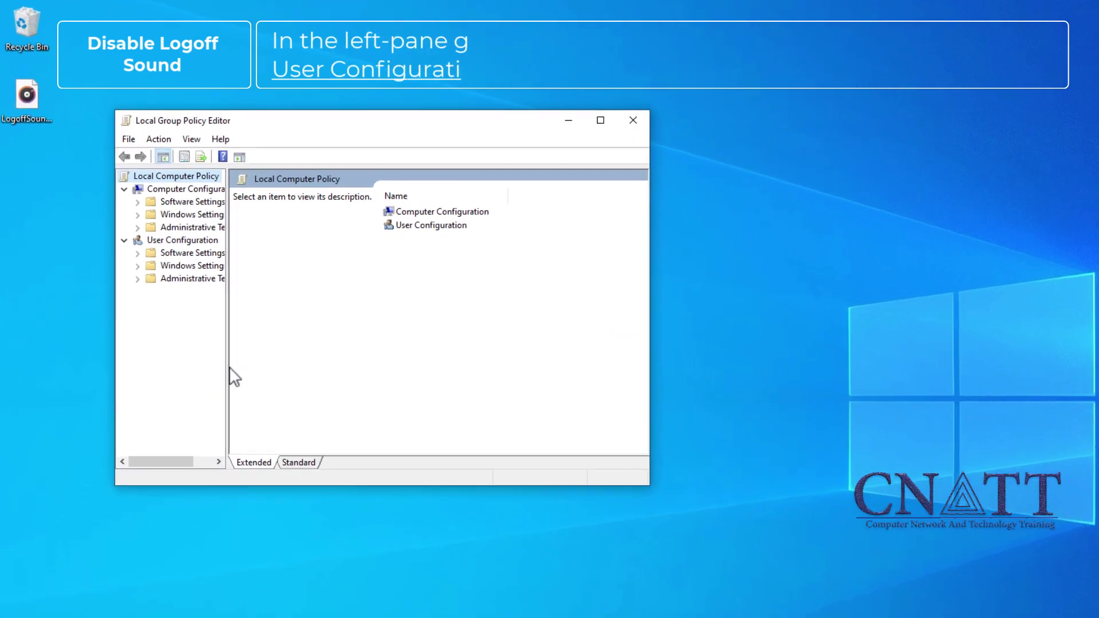
{"action": "left_click_drag", "start_coordinate": [231, 369], "coordinate": [290, 368]}
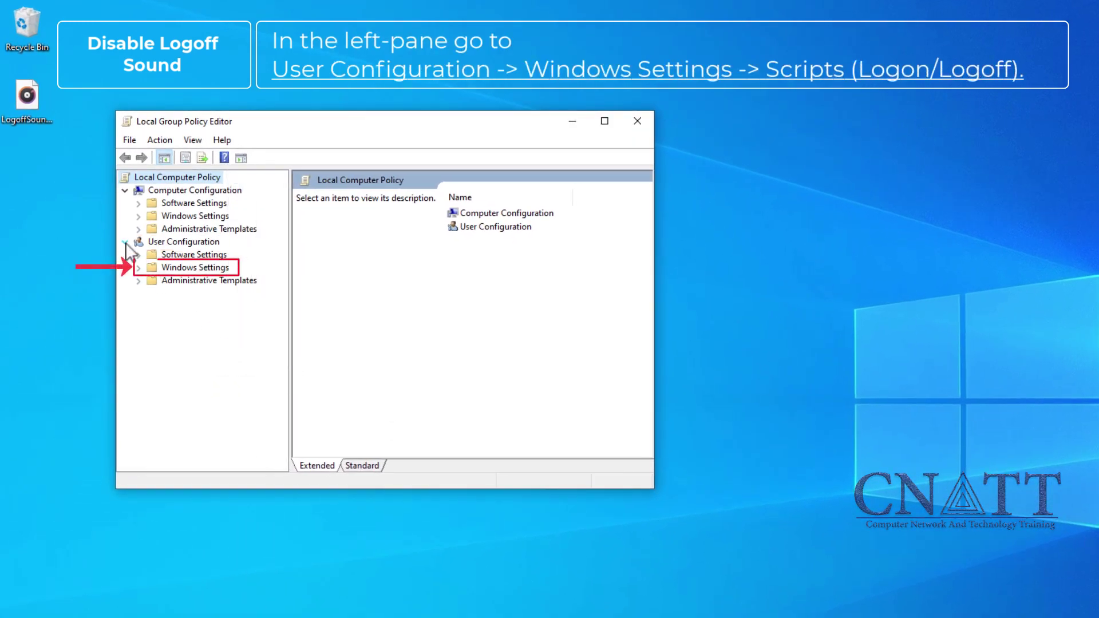
{"action": "left_click", "coordinate": [138, 267]}
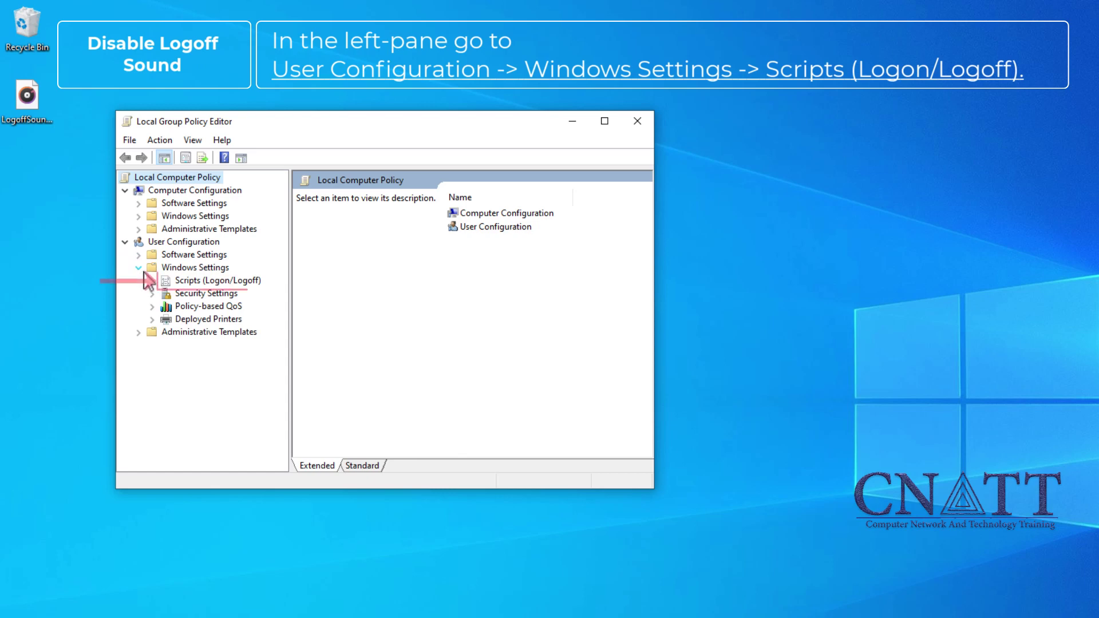
{"action": "left_click", "coordinate": [201, 283]}
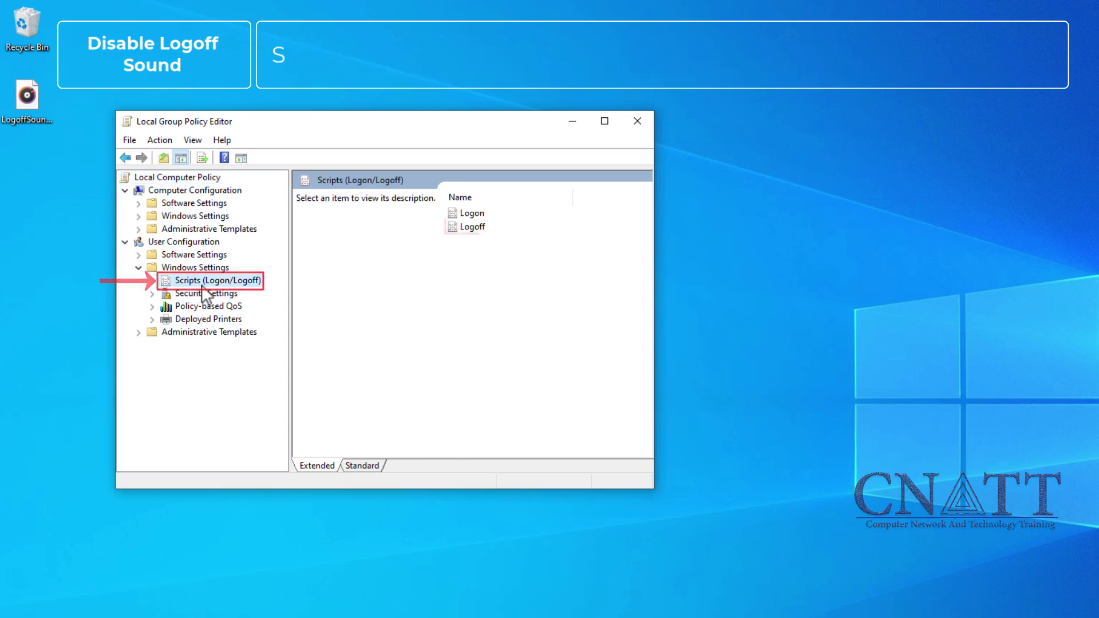
Remove LogoffSound.ps1 from the Logoff PowerShell Scripts list and apply the change.
{"action": "left_click", "coordinate": [475, 228]}
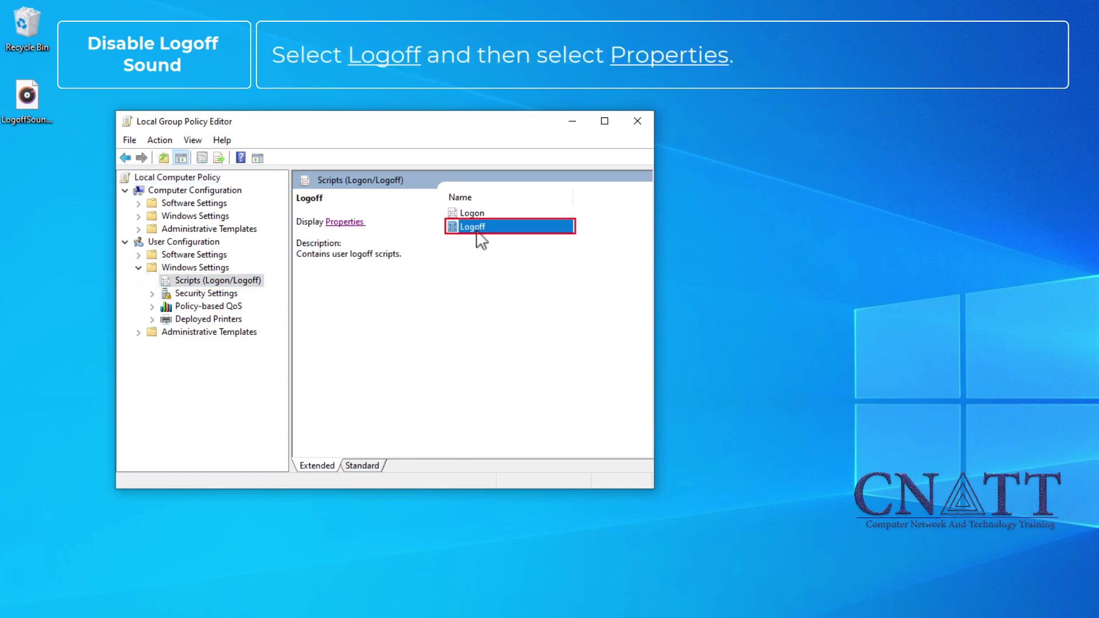
{"action": "left_click", "coordinate": [362, 226]}
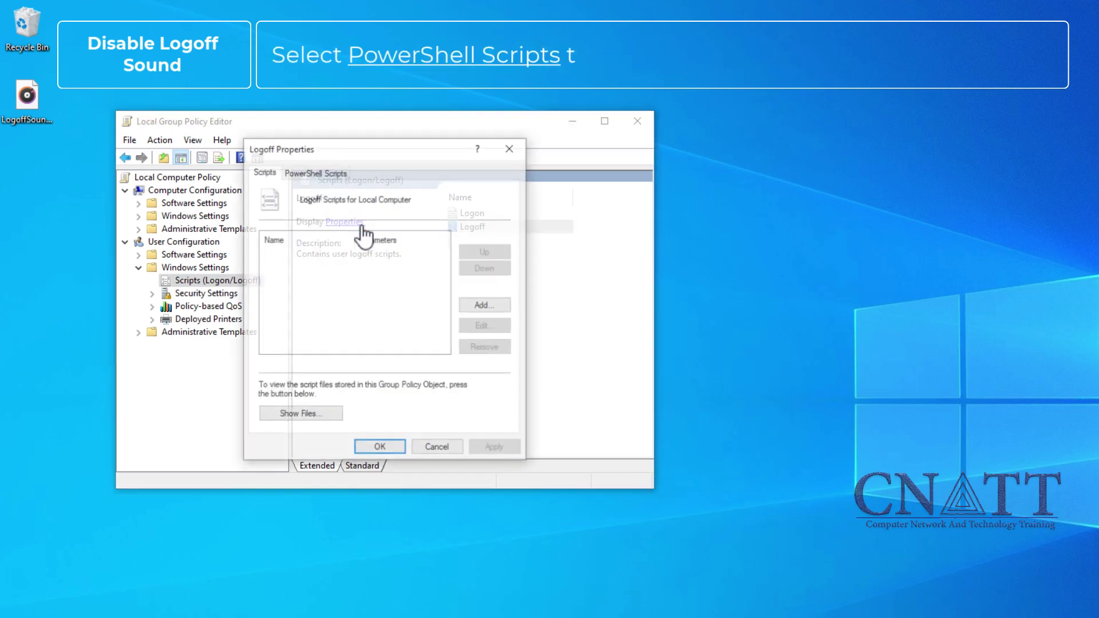
{"action": "left_click", "coordinate": [341, 174]}
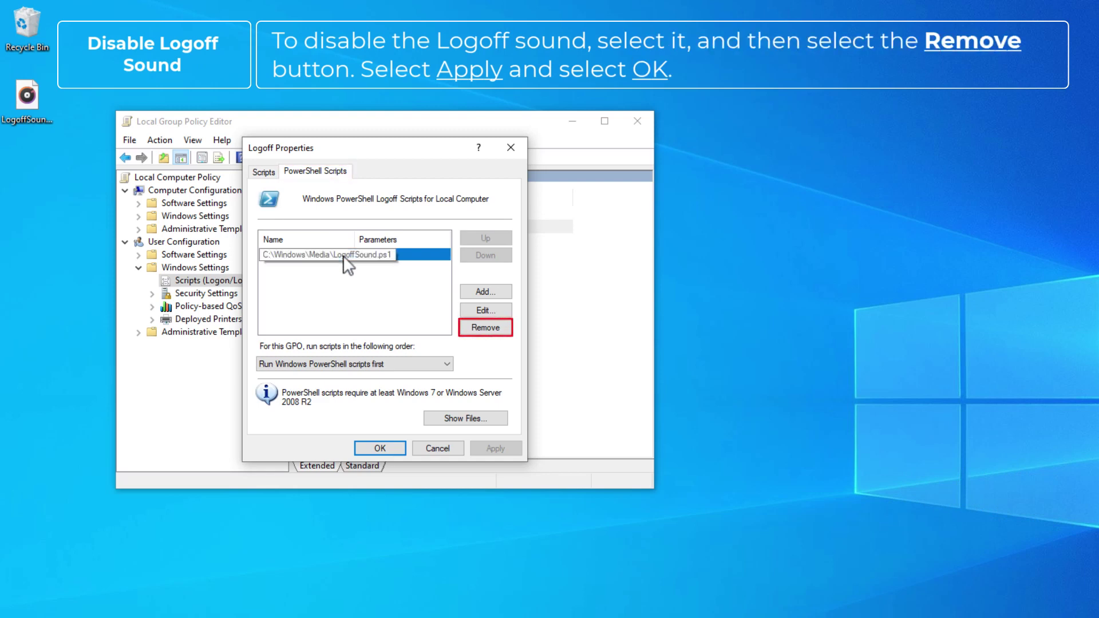
{"action": "left_click", "coordinate": [477, 326]}
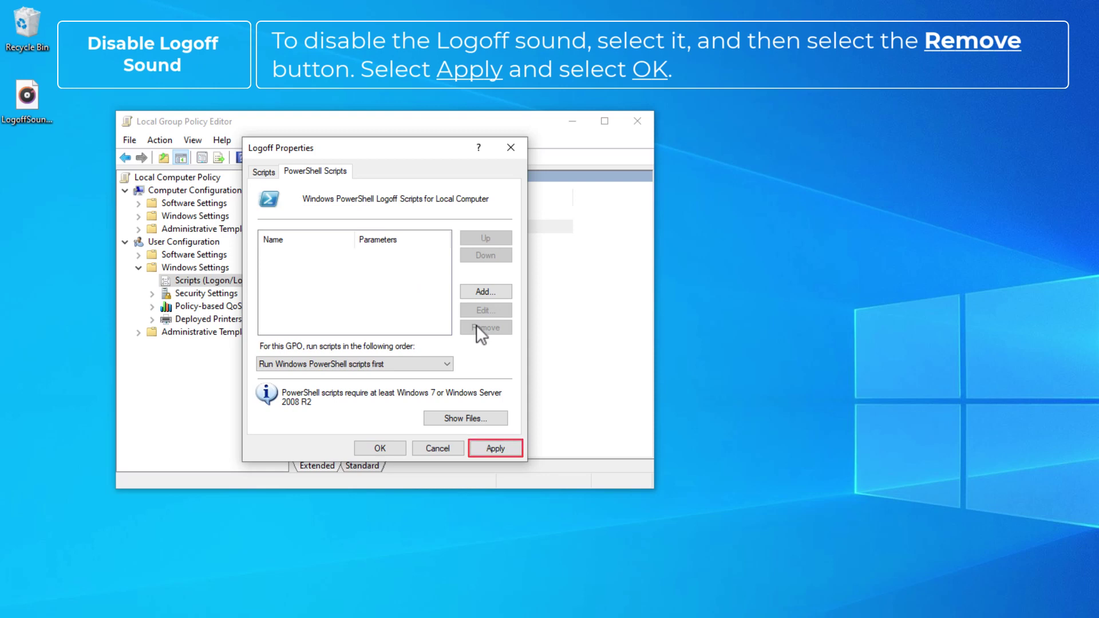
{"action": "left_click", "coordinate": [482, 445]}
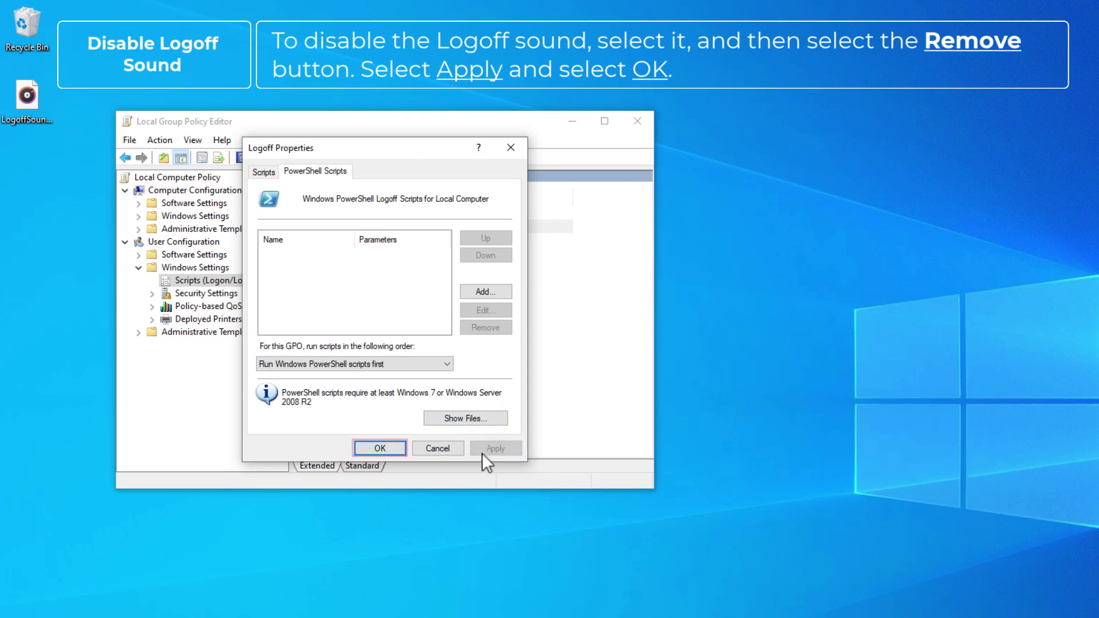
{"action": "left_click", "coordinate": [396, 448]}
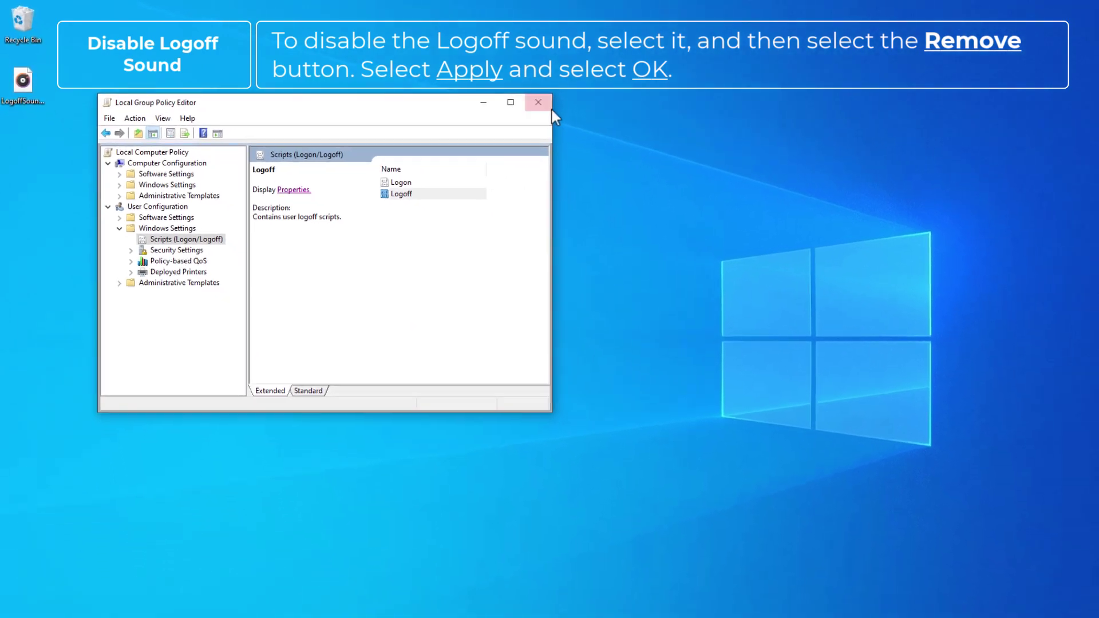
Close the Local Group Policy Editor window with its X button.
{"action": "left_click", "coordinate": [637, 121]}
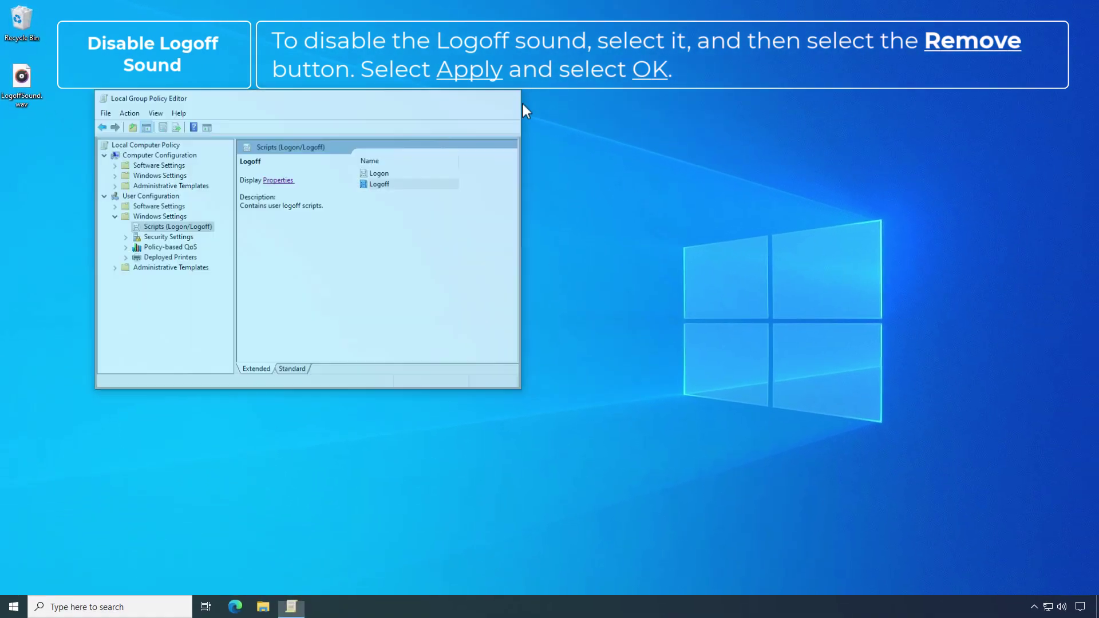